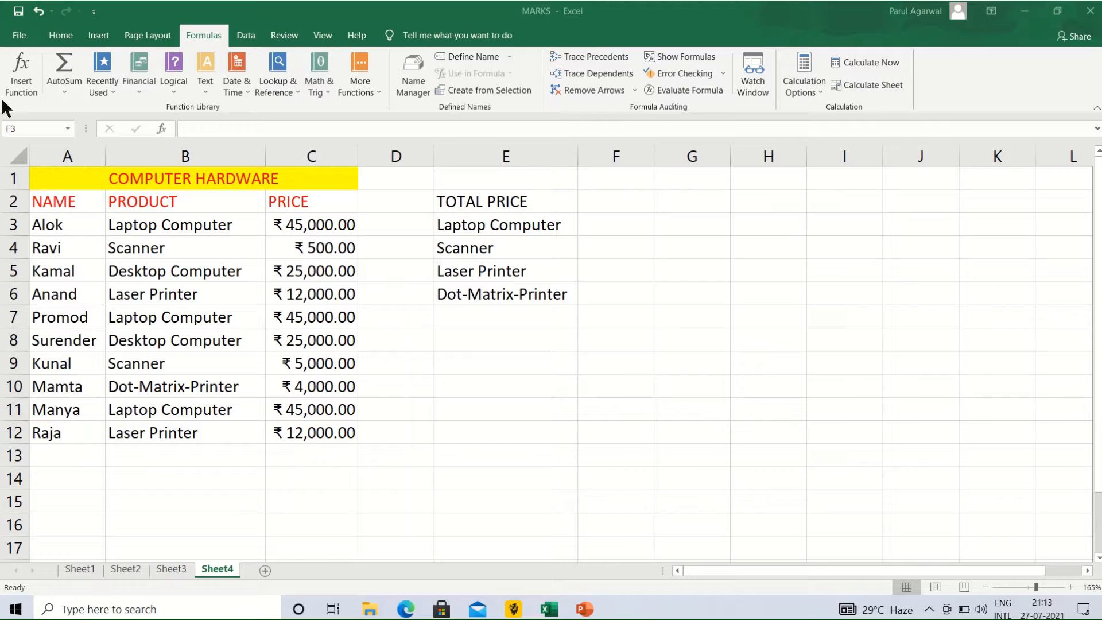
# Insert the SUMIF function from the Math & Trig category into cell F3 beside Laptop Computer.
pyautogui.click(23, 64)
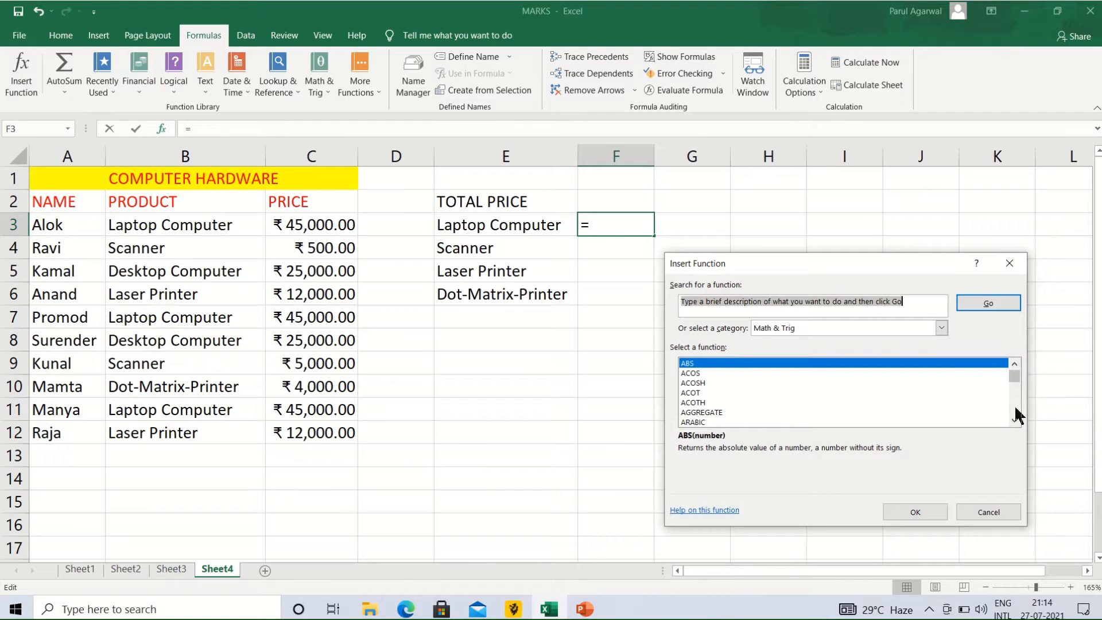
pyautogui.scroll(-4, 1014, 404)
pyautogui.scroll(-6, 1015, 407)
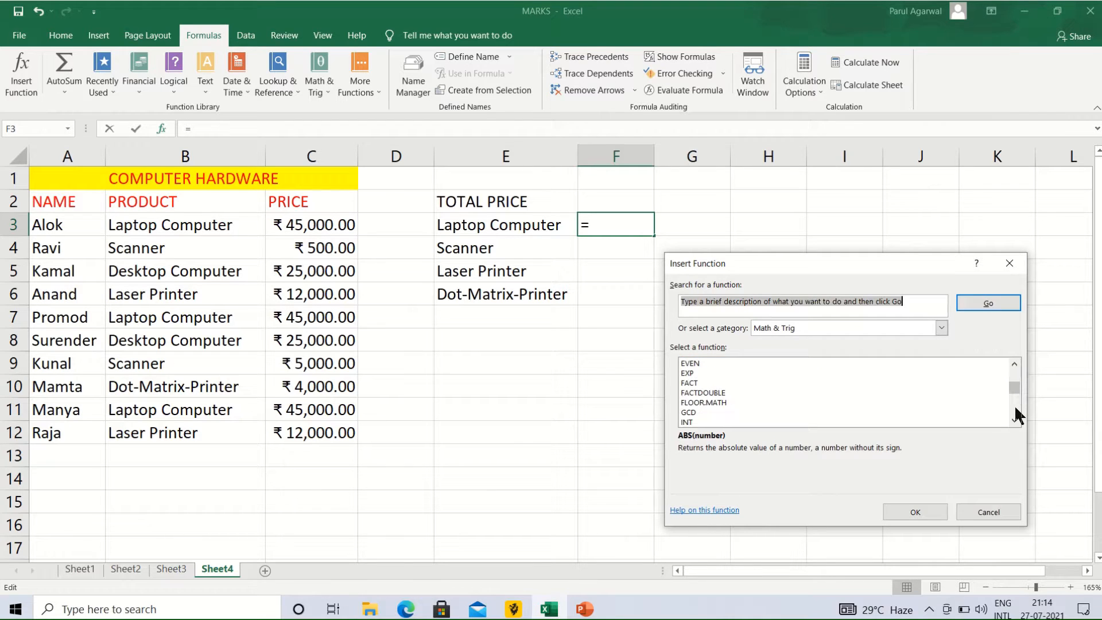
pyautogui.scroll(-4, 1014, 408)
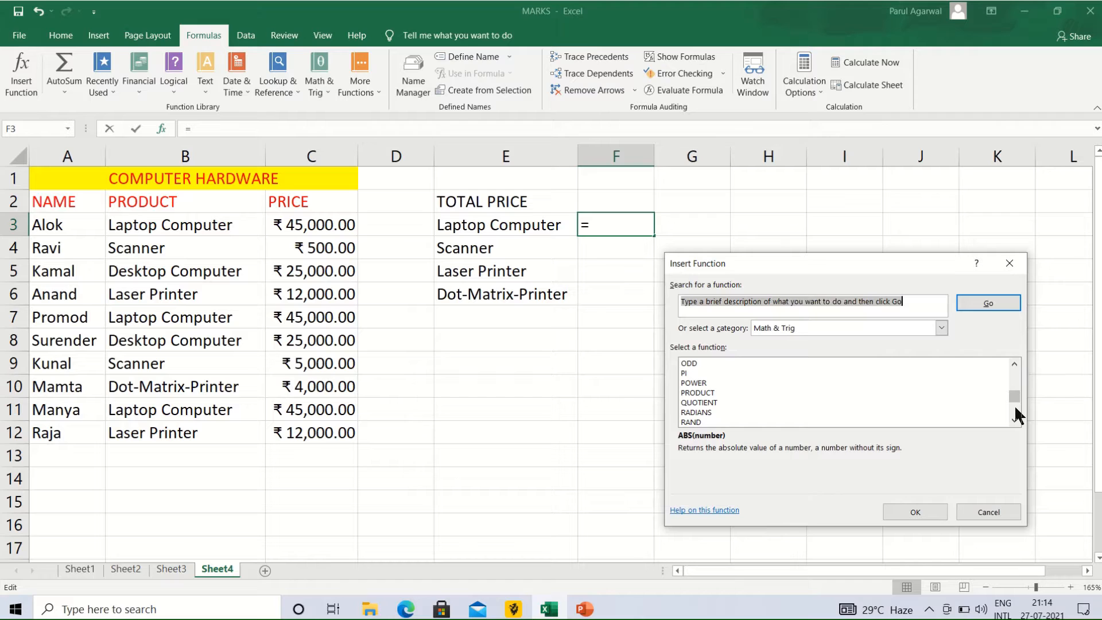
pyautogui.click(1014, 421)
pyautogui.click(1015, 421)
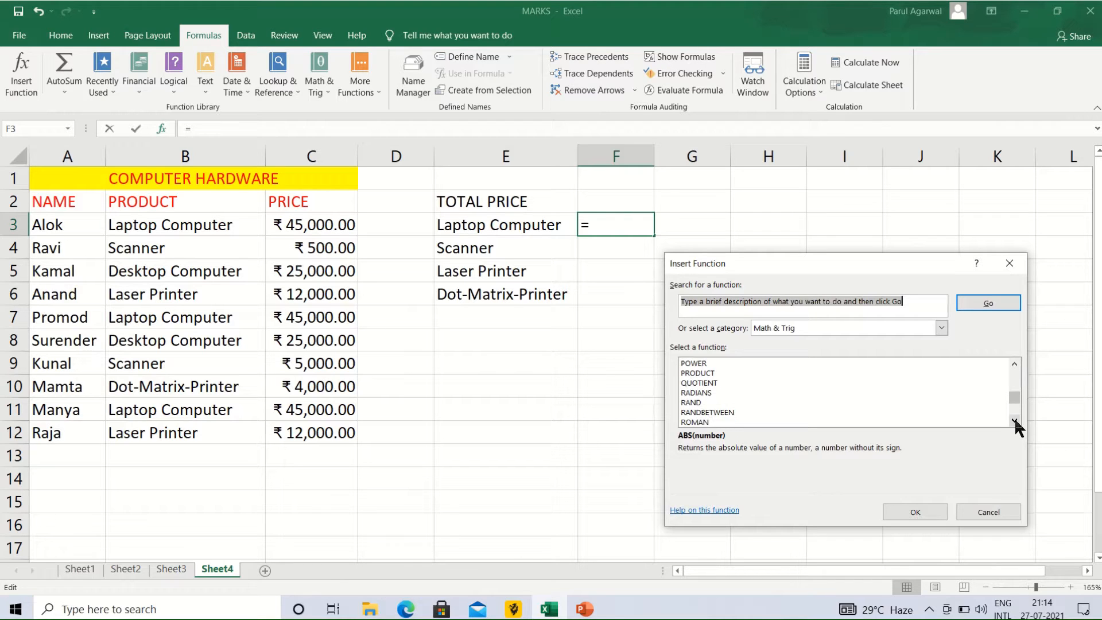
pyautogui.click(1014, 422)
pyautogui.click(1014, 422)
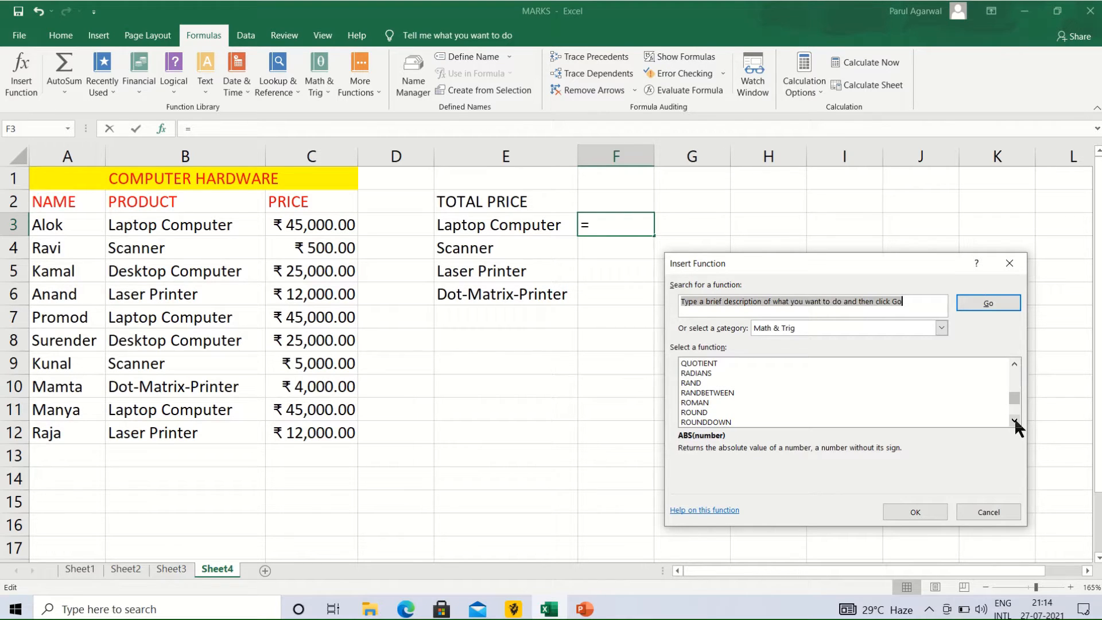
pyautogui.click(1015, 422)
pyautogui.click(1014, 421)
pyautogui.click(1015, 421)
pyautogui.click(1015, 421)
pyautogui.click(1015, 421)
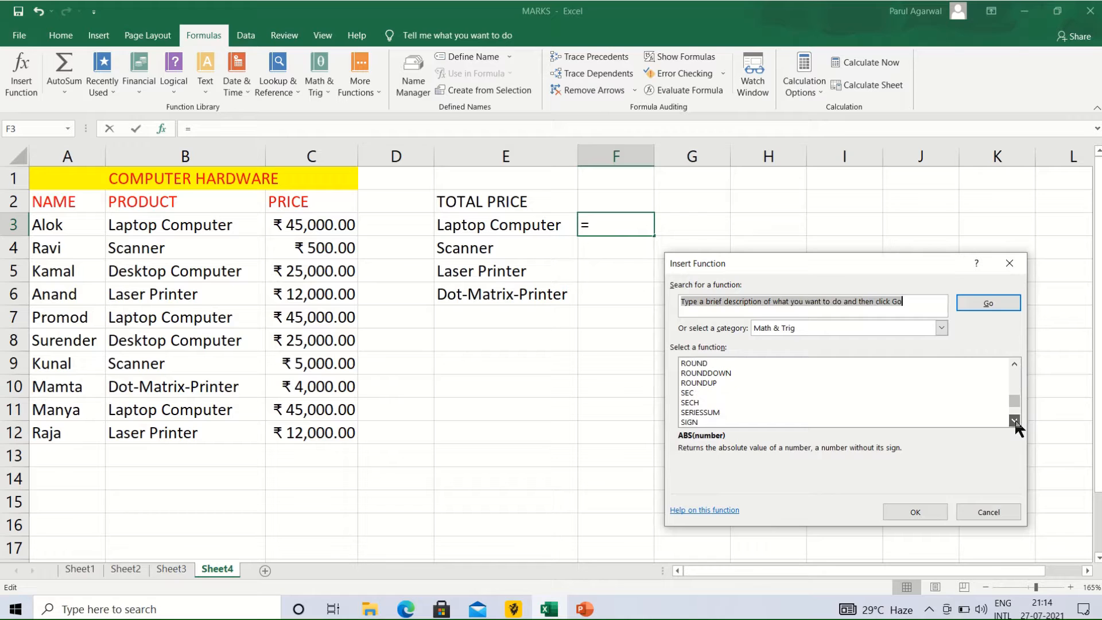
pyautogui.click(1014, 421)
pyautogui.click(1014, 421)
pyautogui.click(1015, 422)
pyautogui.click(1014, 421)
pyautogui.click(1014, 421)
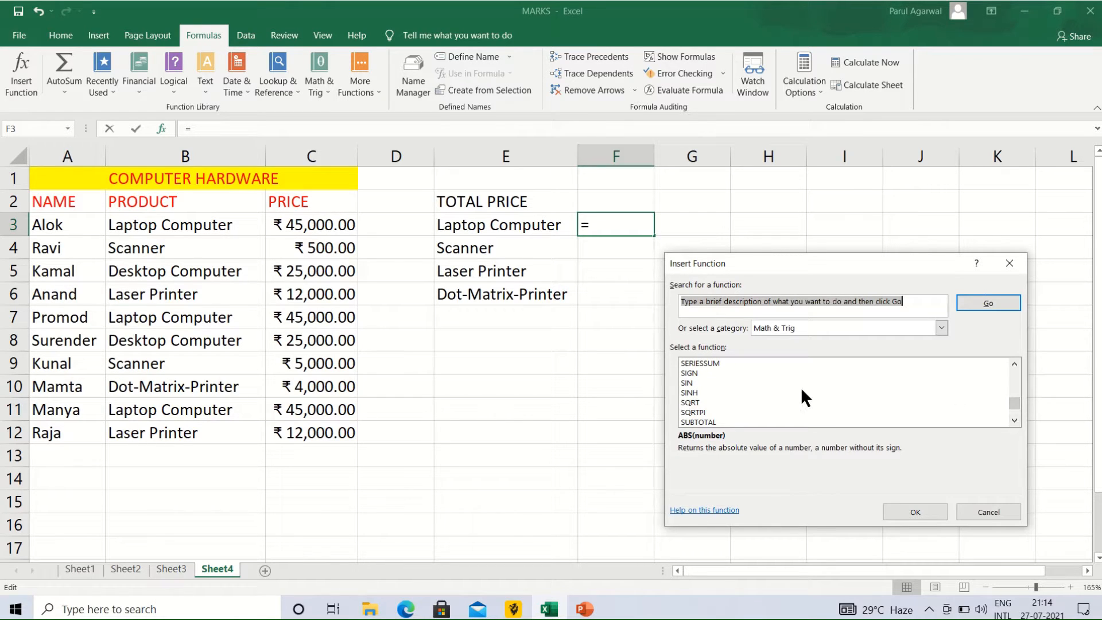
pyautogui.click(1013, 413)
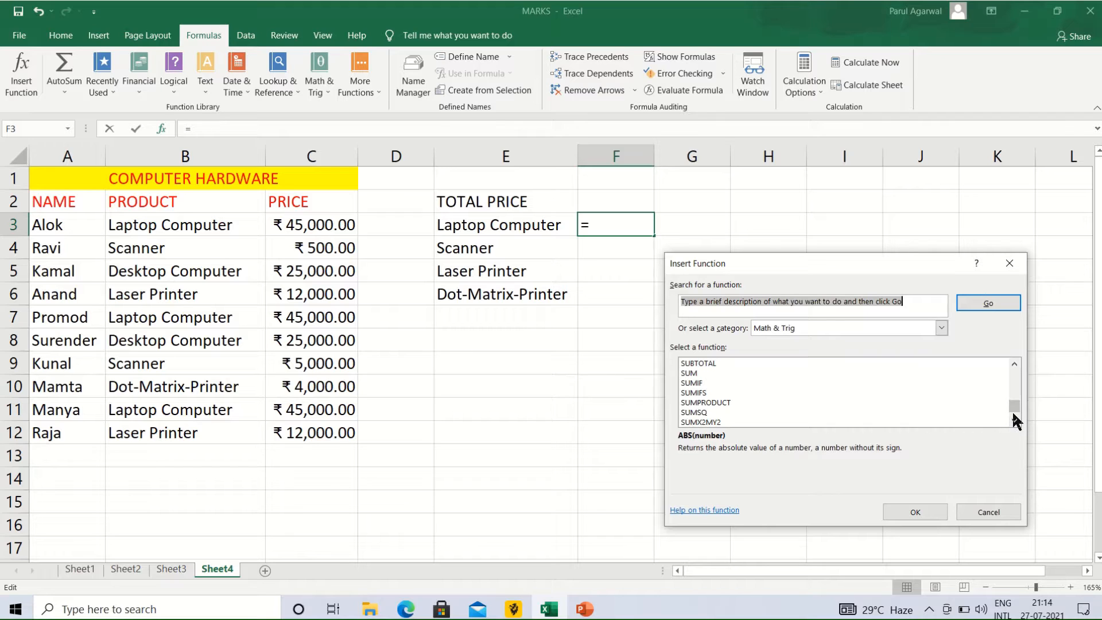
pyautogui.click(695, 383)
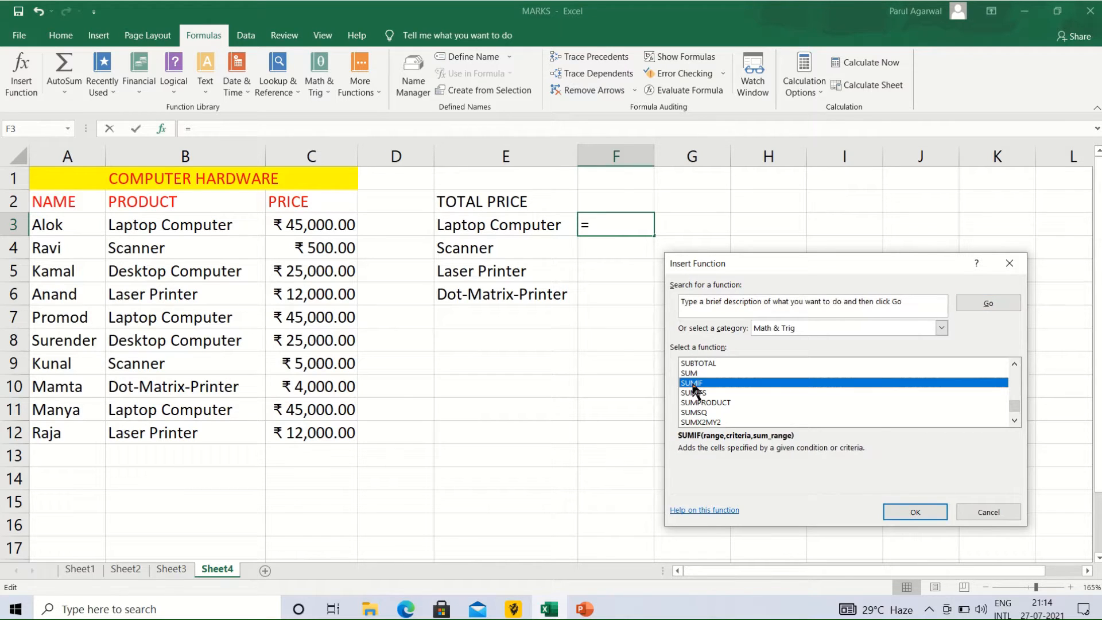
pyautogui.click(913, 513)
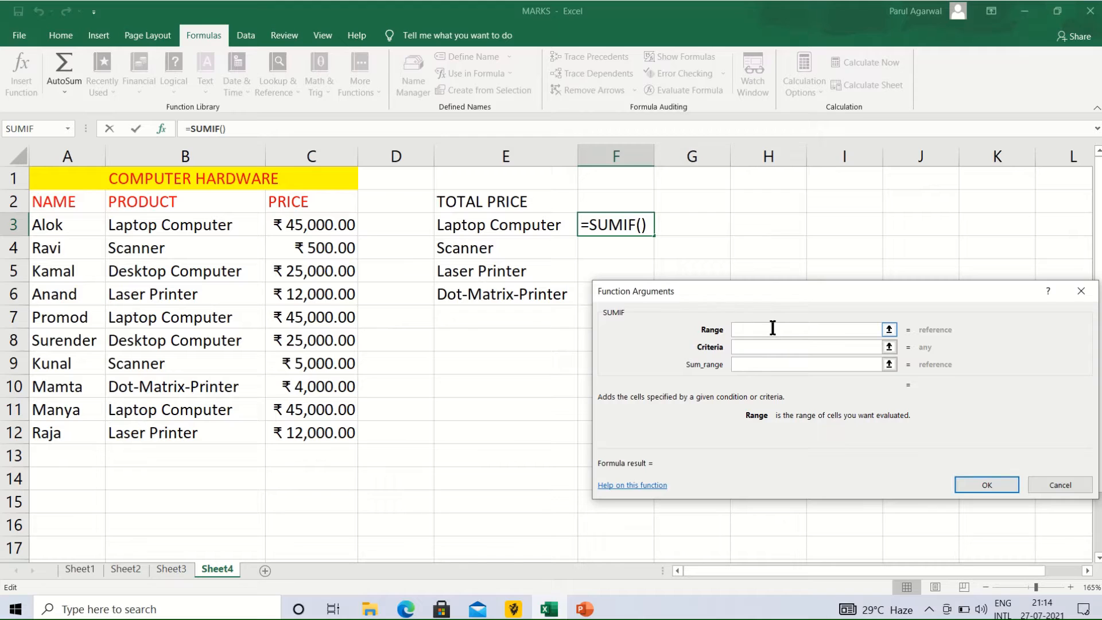
# Set the SUMIF range argument to the product cells B3:B12.
pyautogui.click(343, 251)
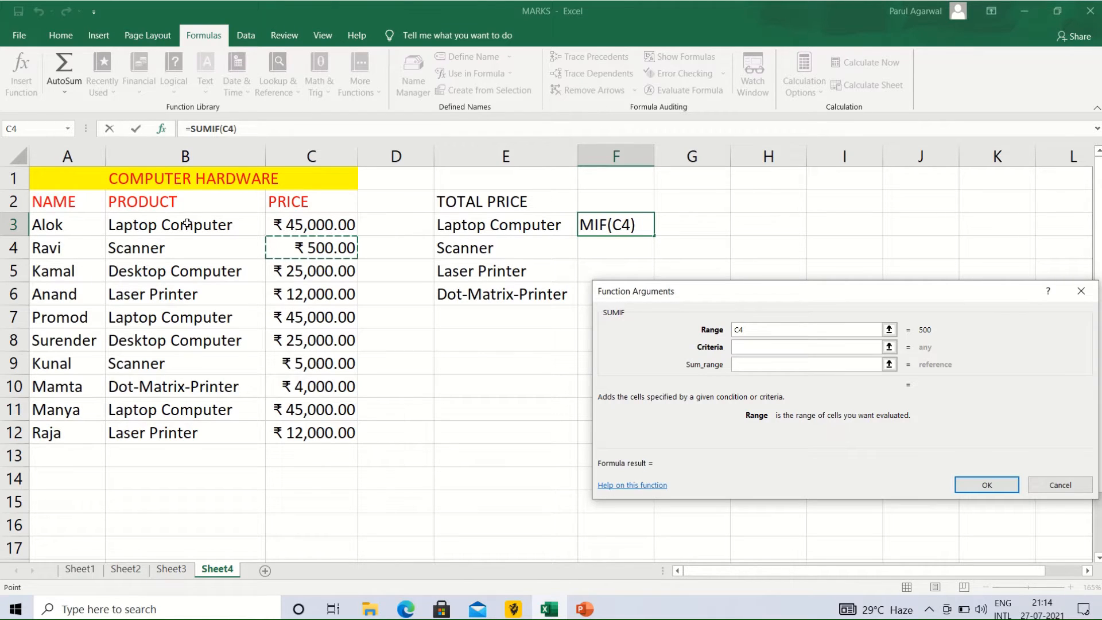
pyautogui.click(205, 221)
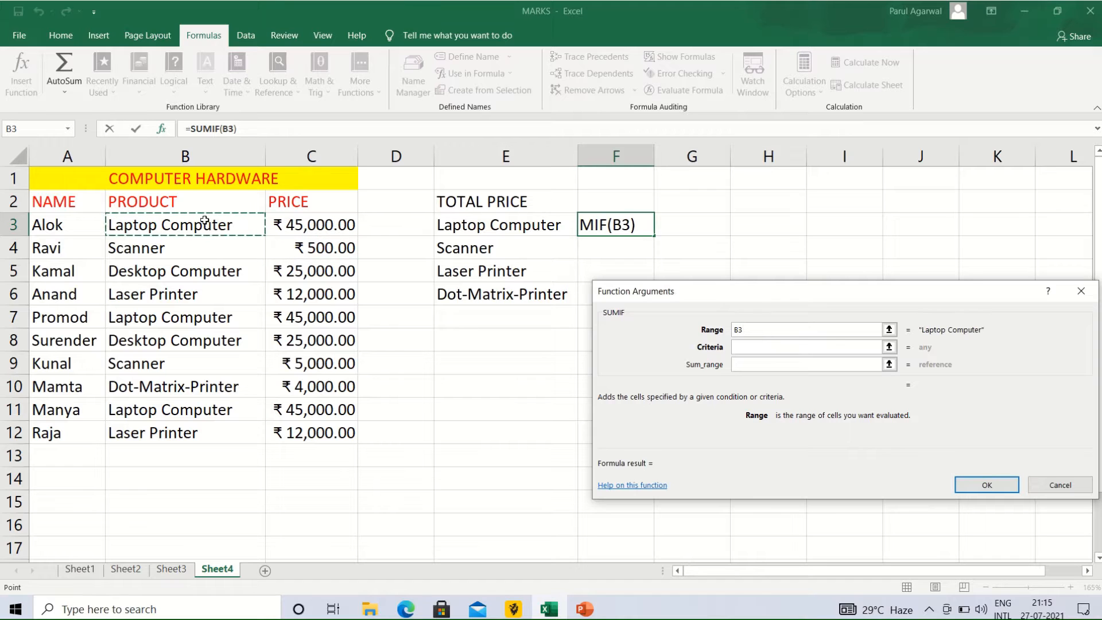
pyautogui.moveTo(204, 221); pyautogui.dragTo(177, 434)
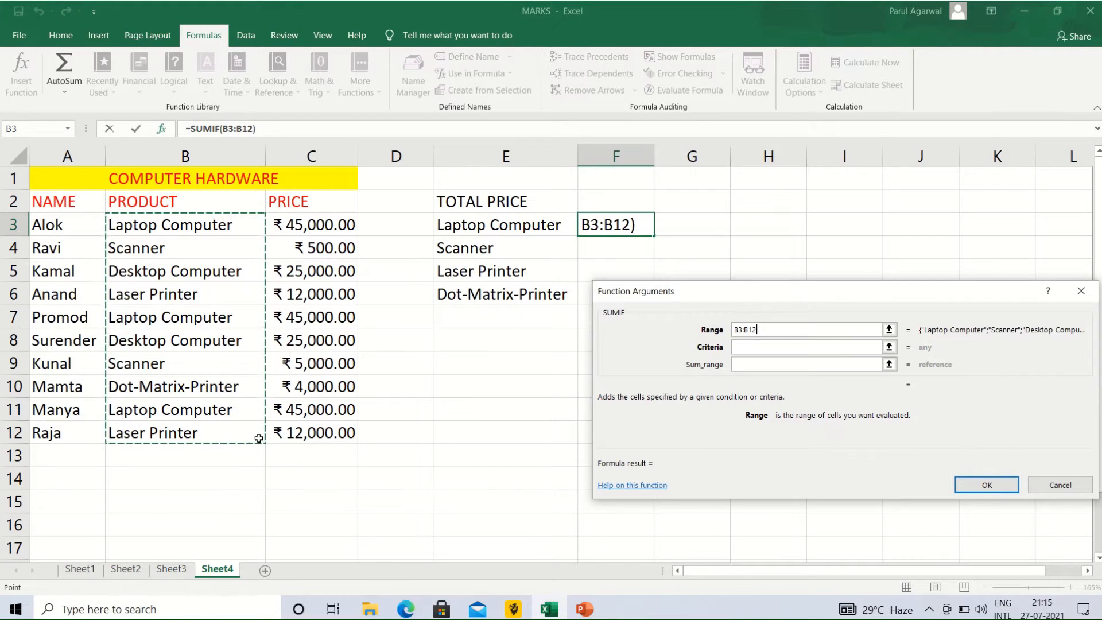
# Enter "=laptop Computer" as the SUMIF criteria, including the quotation marks.
pyautogui.click(745, 345)
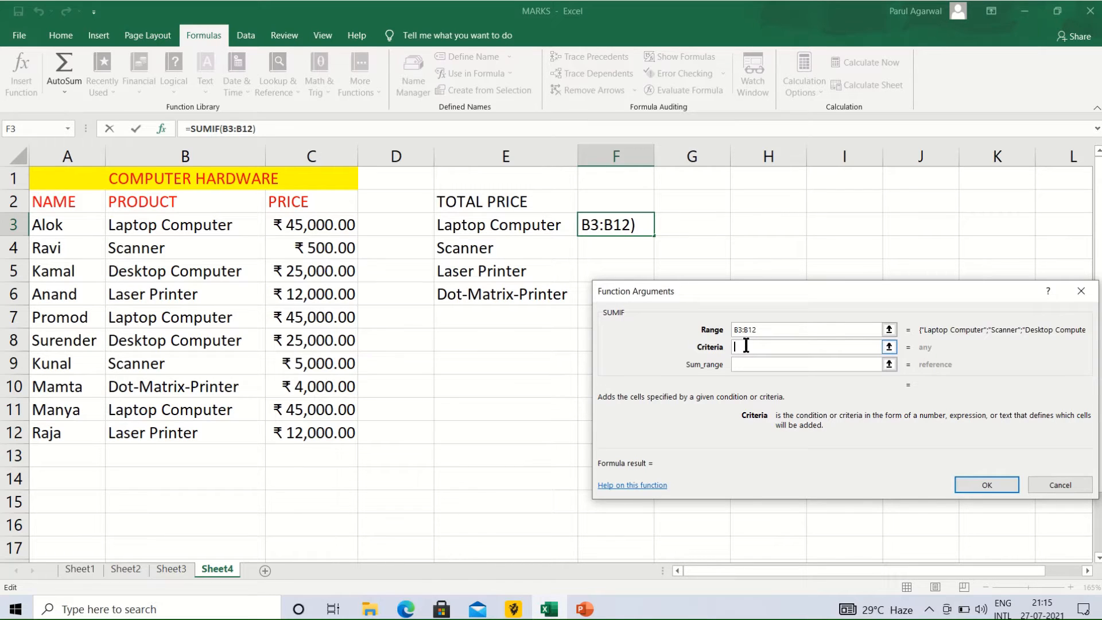
pyautogui.write('"=lap')
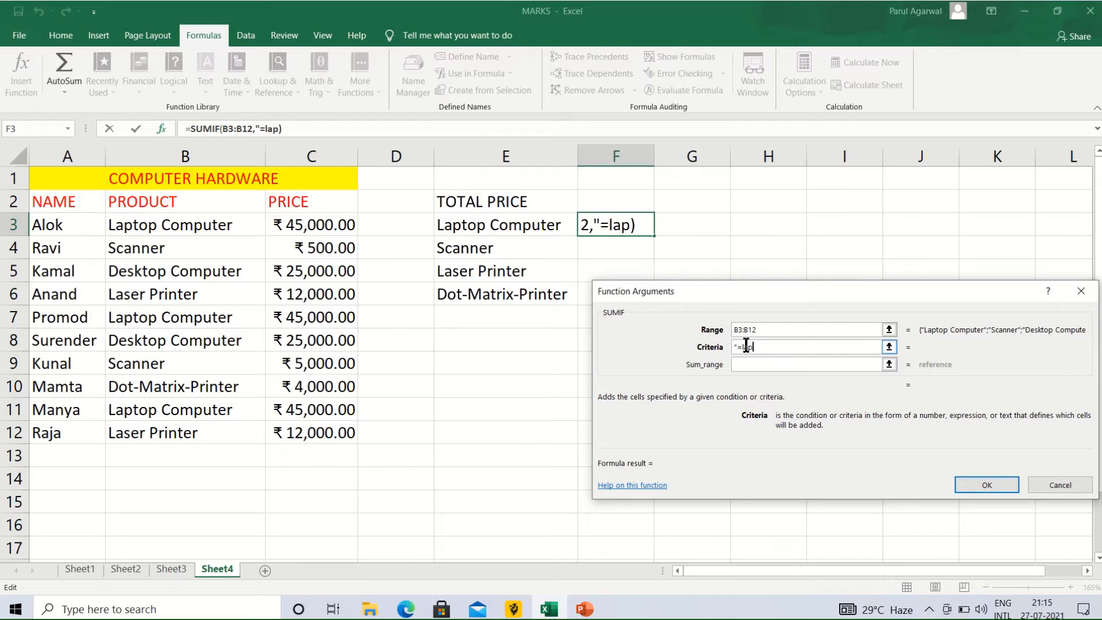
pyautogui.write('top Com')
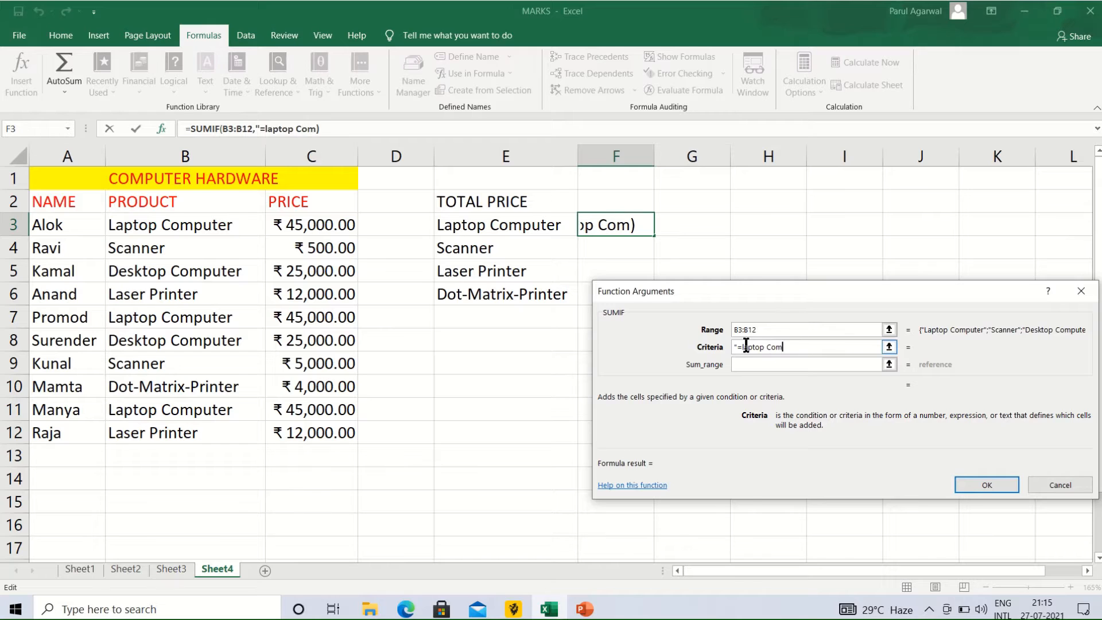
pyautogui.write('puter')
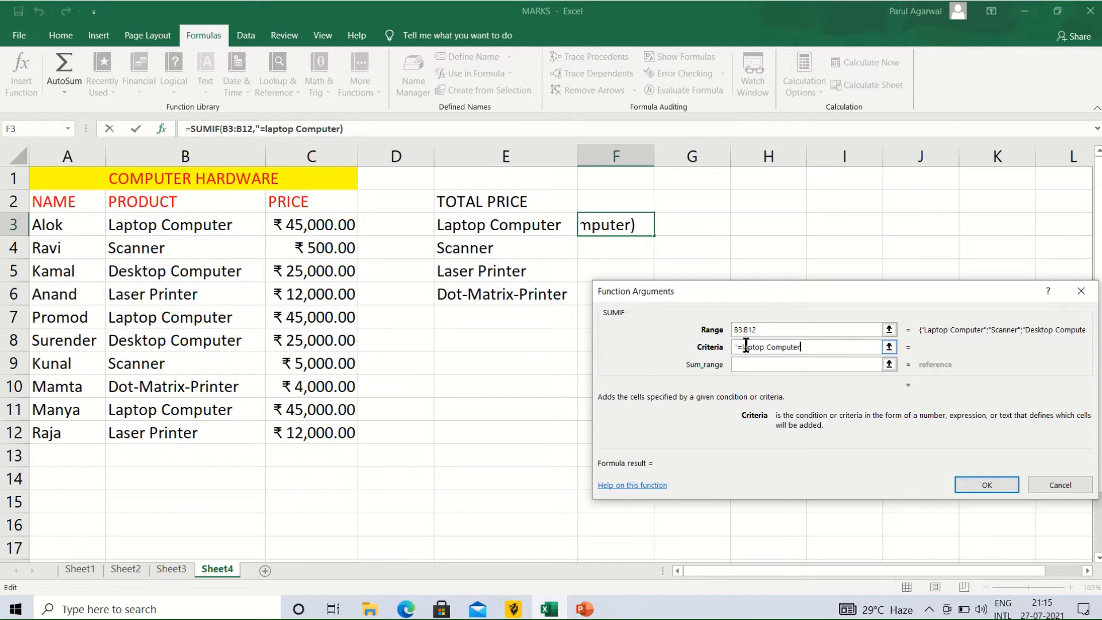
pyautogui.write('"')
pyautogui.press('BackSpace')
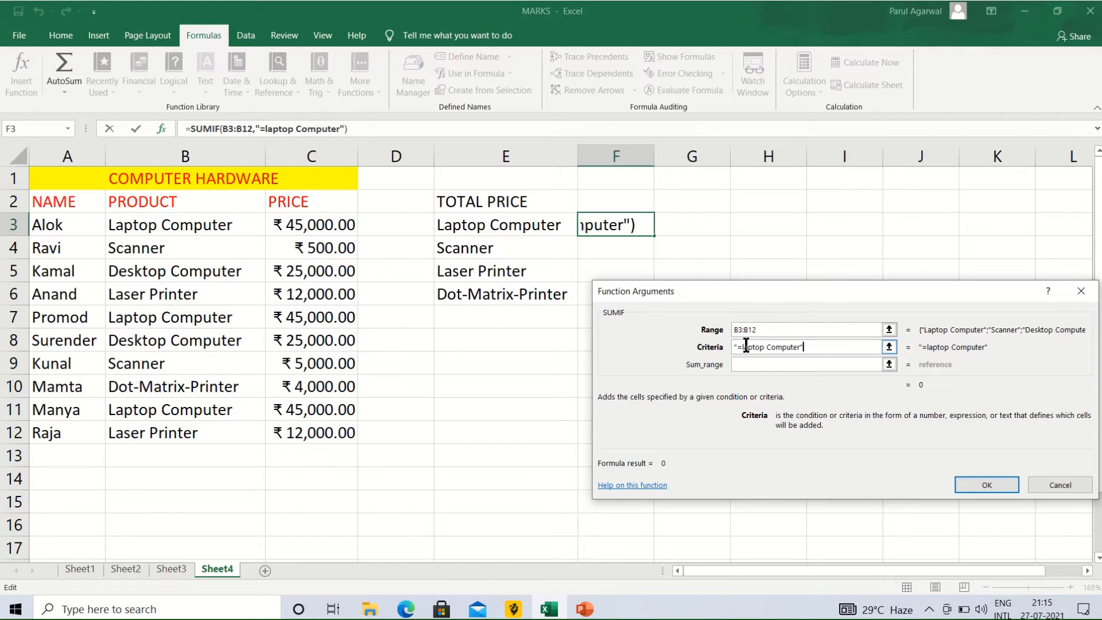
# Set the SUMIF sum range to the prices in C3:C12 and complete the formula.
pyautogui.press('Tab')
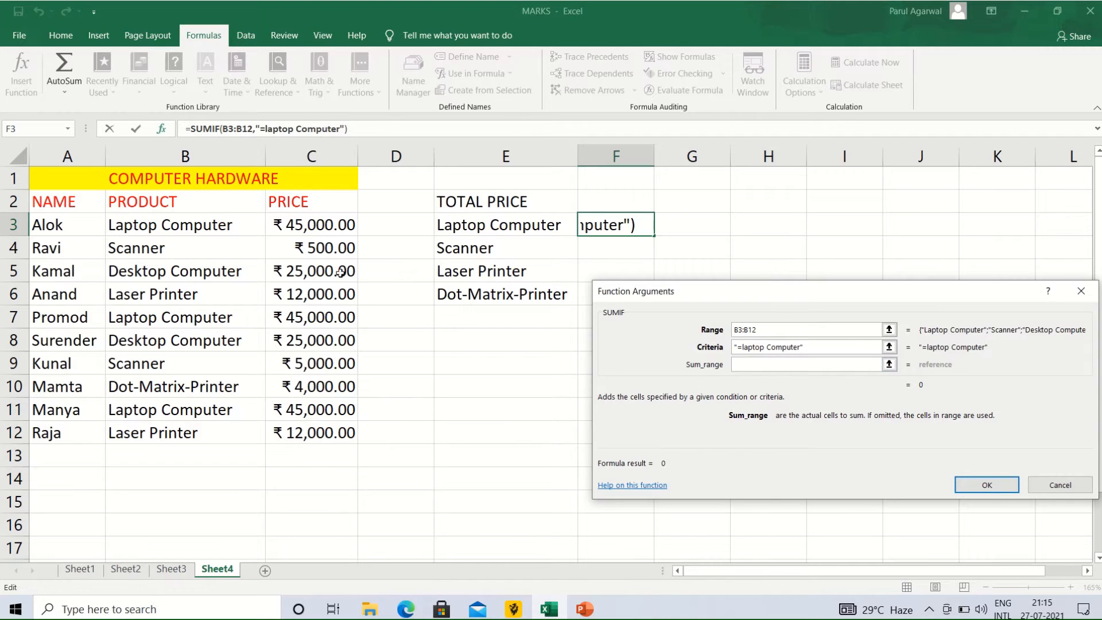
pyautogui.click(328, 220)
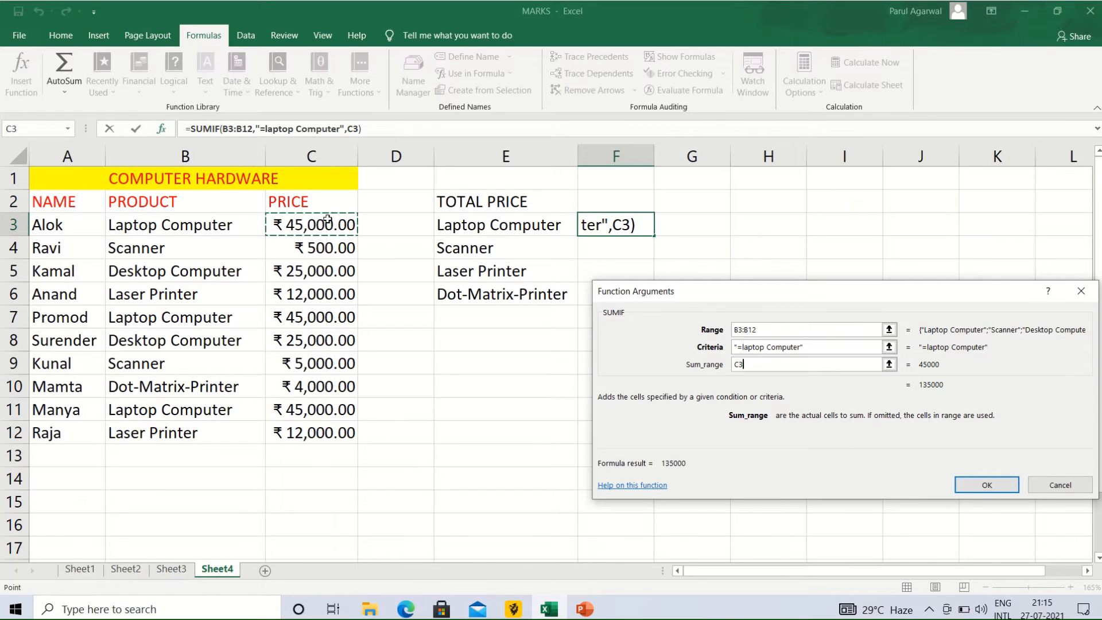
pyautogui.moveTo(318, 224); pyautogui.dragTo(328, 427)
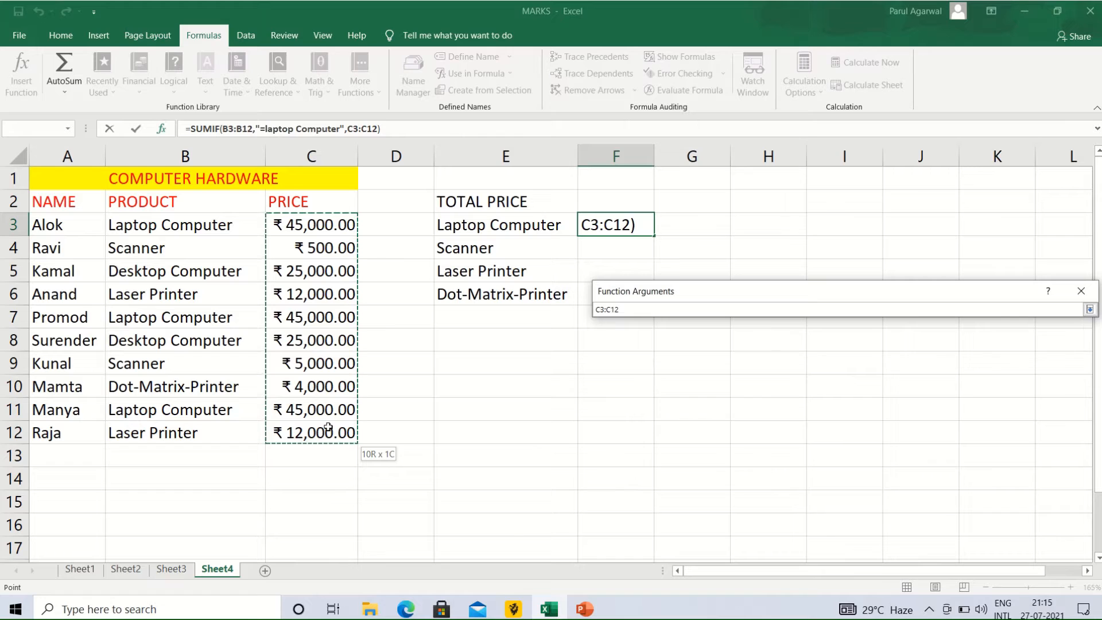
pyautogui.moveTo(328, 427); pyautogui.dragTo(328, 427)
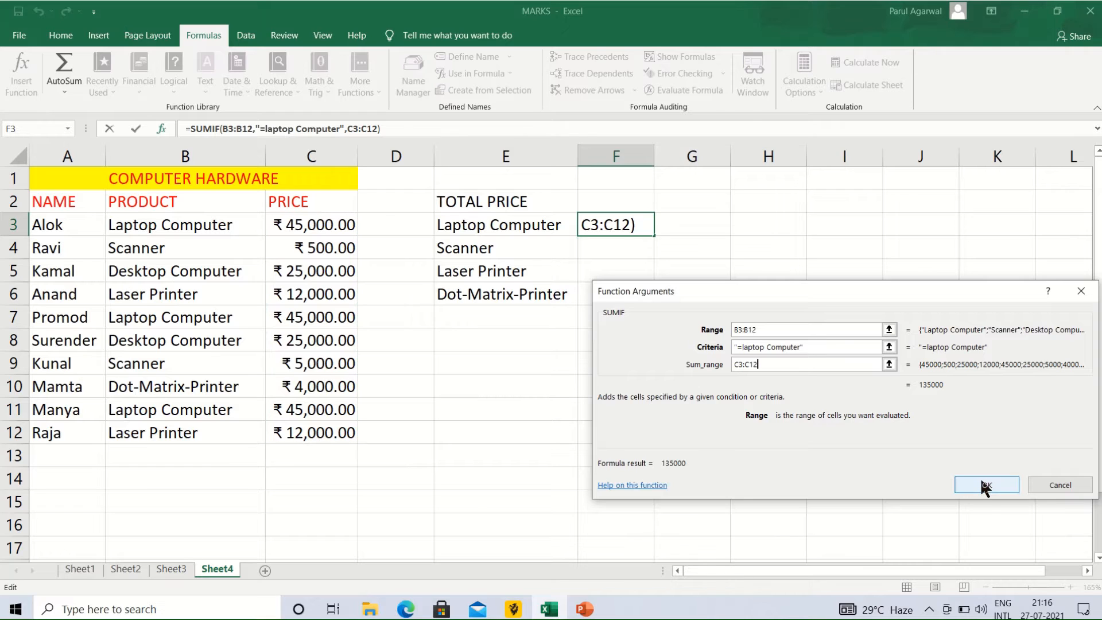
pyautogui.click(982, 482)
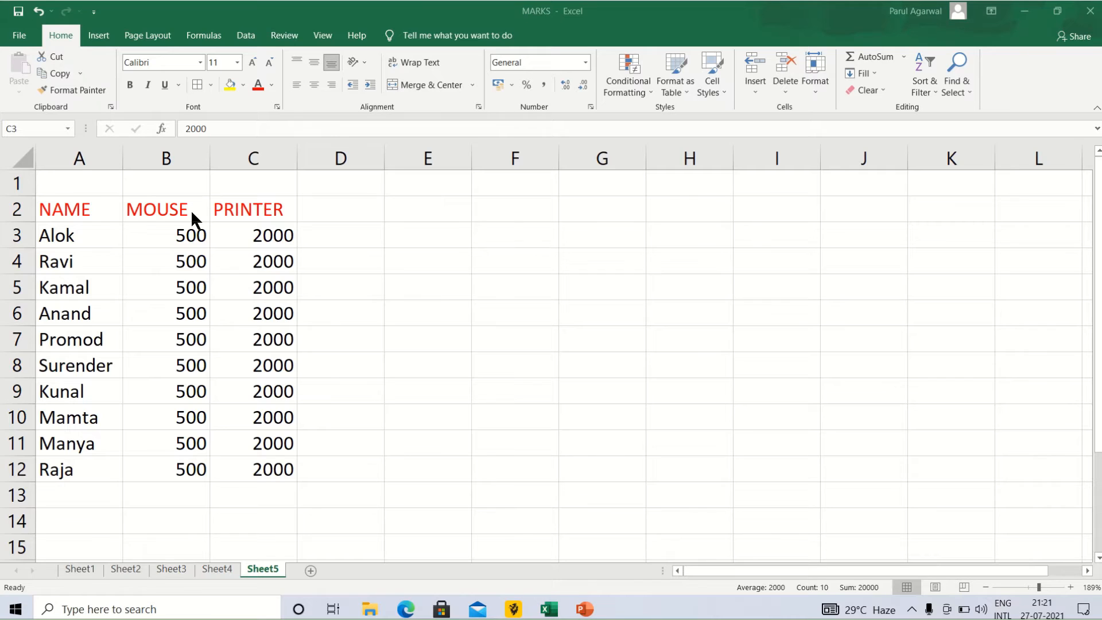
# Fill the header cells A2:C2 on Sheet5 with yellow.
pyautogui.click(56, 205)
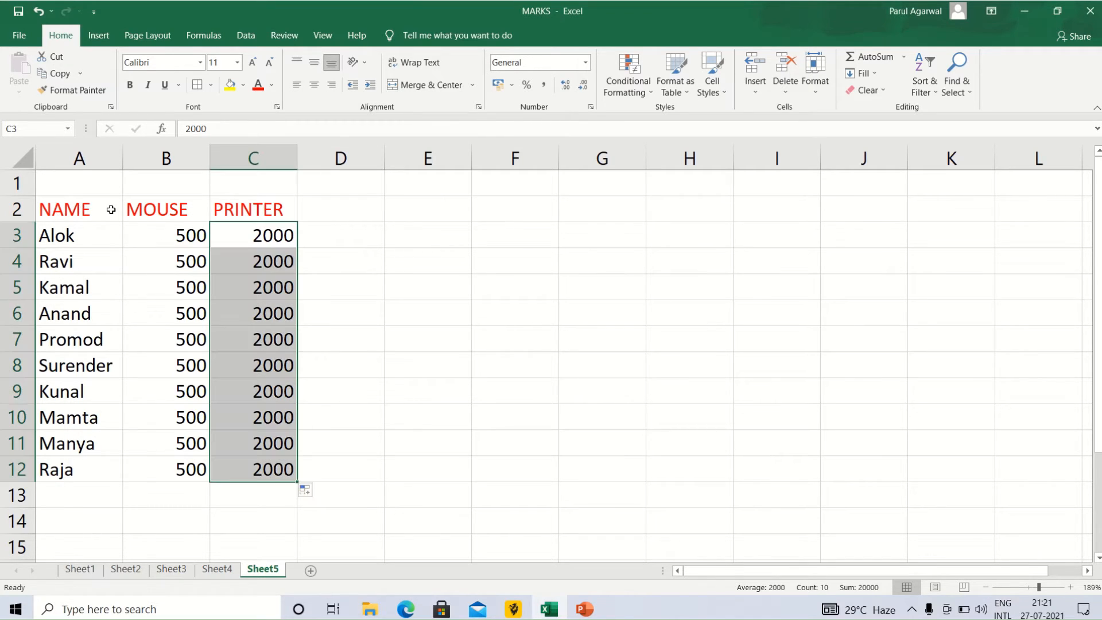
pyautogui.click(111, 210)
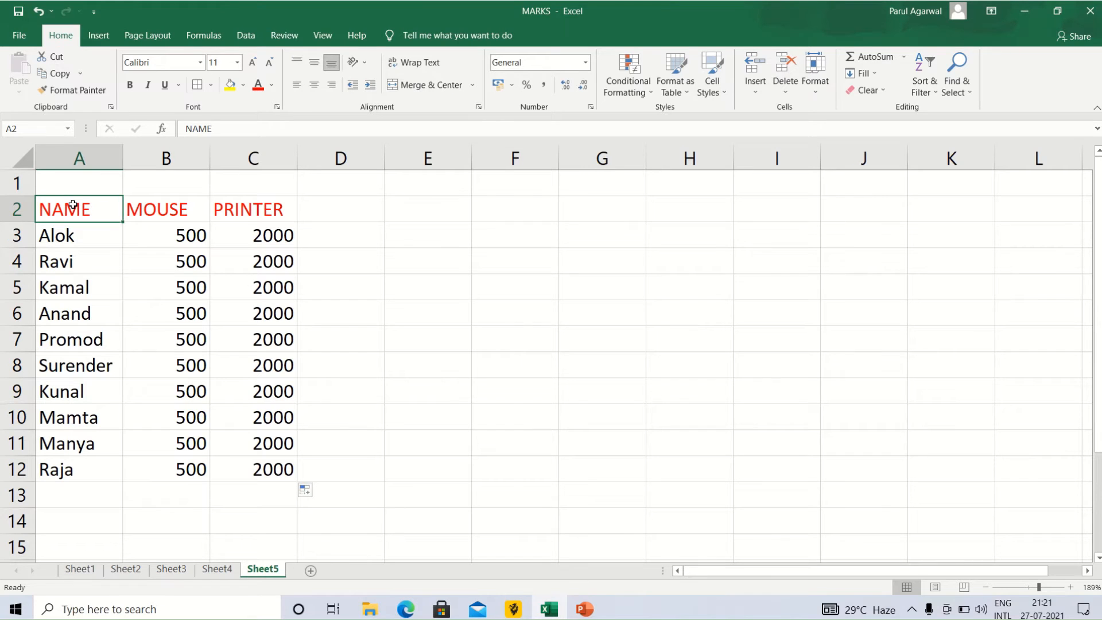
pyautogui.moveTo(72, 205); pyautogui.dragTo(289, 201)
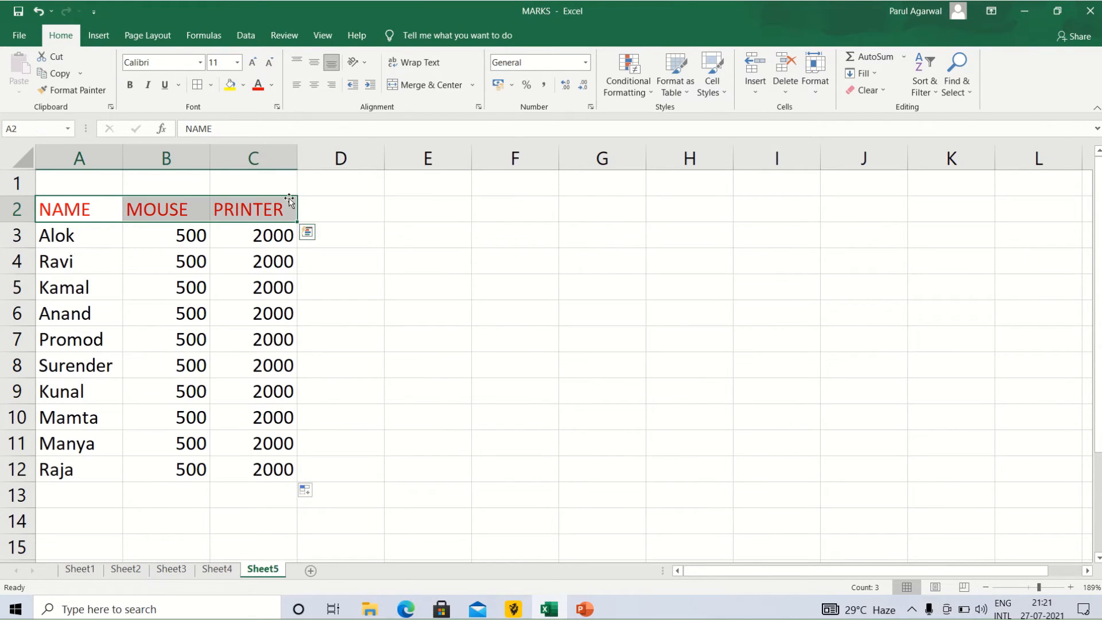
pyautogui.click(233, 81)
# Apply All Borders to the whole table in A2:C12.
pyautogui.click(63, 237)
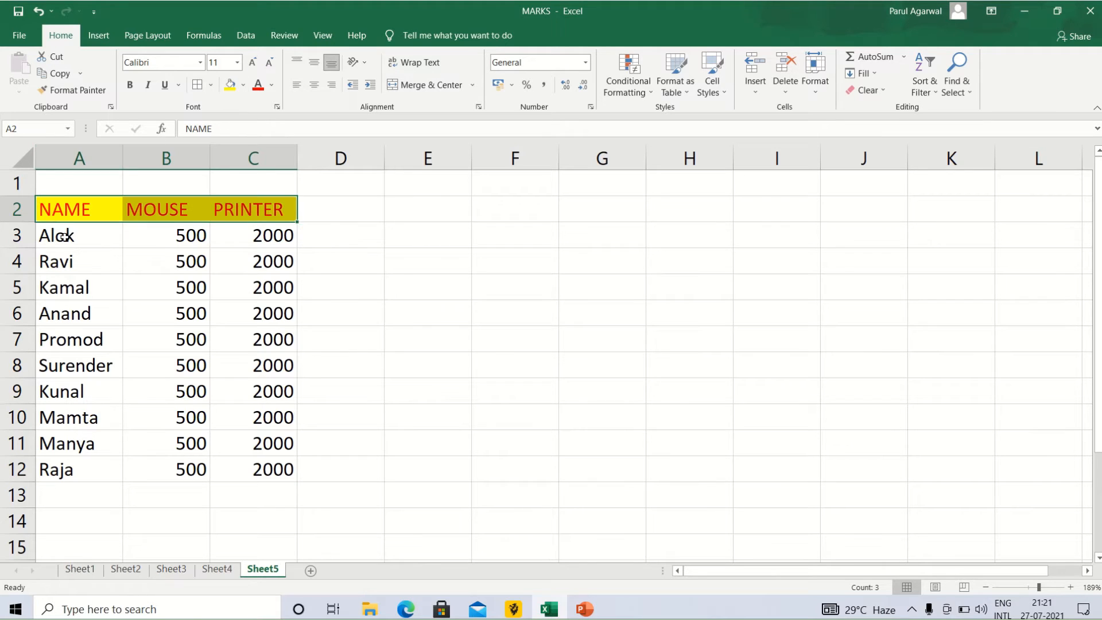
pyautogui.moveTo(49, 205); pyautogui.dragTo(219, 459)
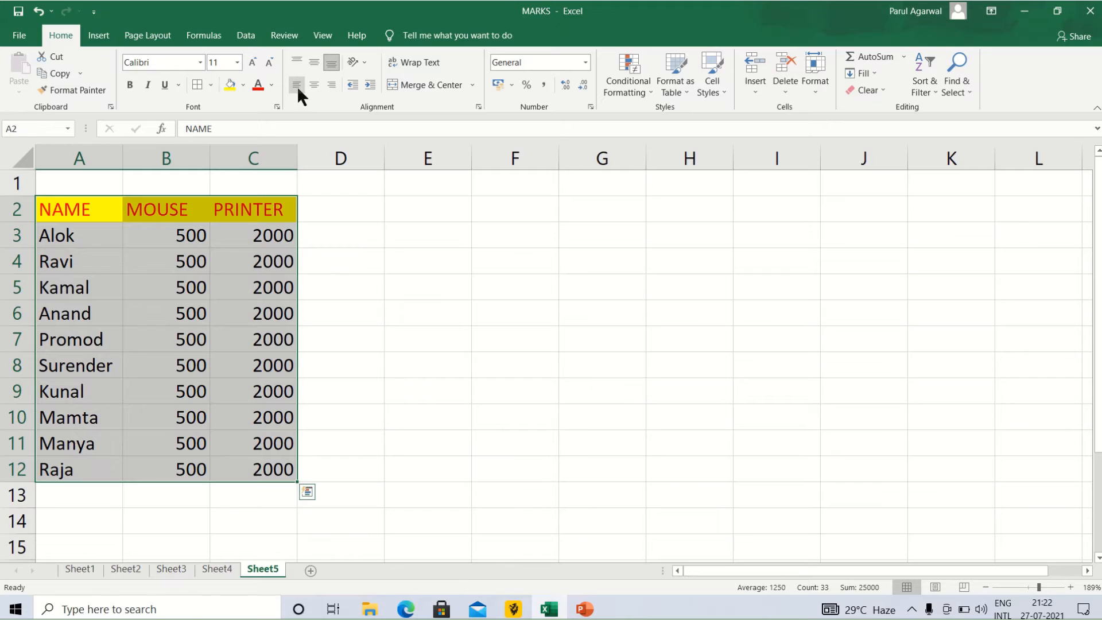
pyautogui.click(212, 84)
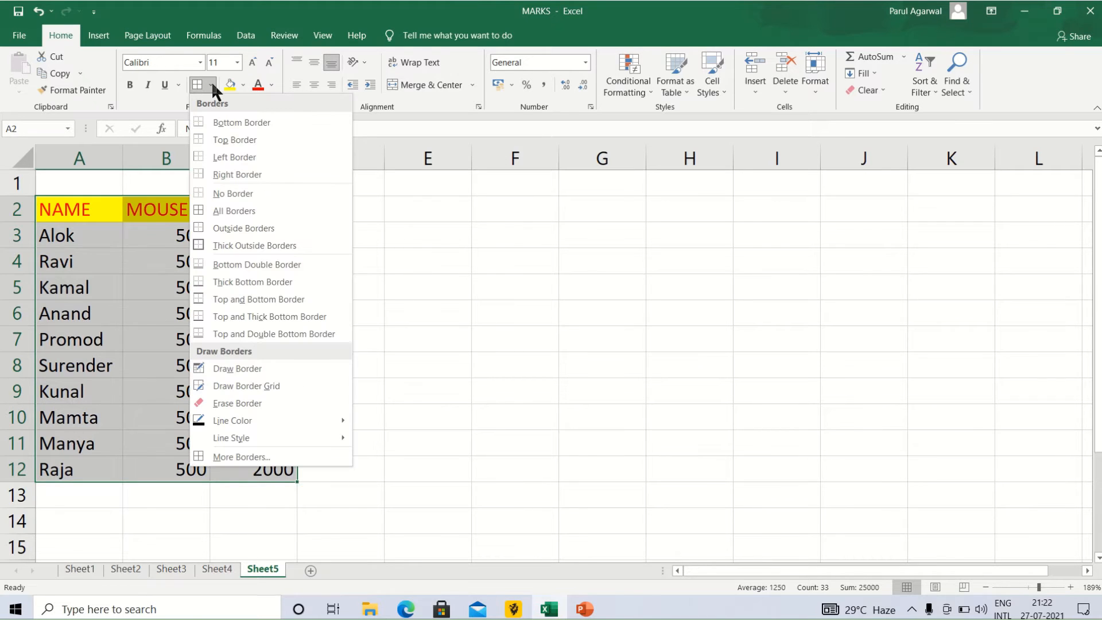
pyautogui.click(217, 210)
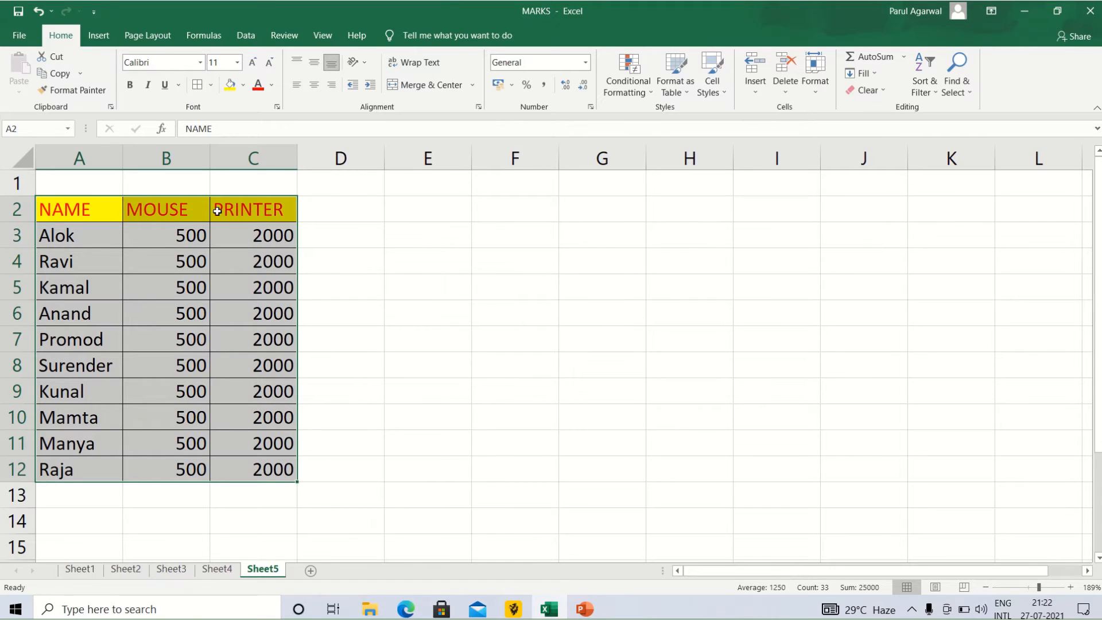
# Enter the title PRODUCTS in cell A1 above the table.
pyautogui.click(117, 184)
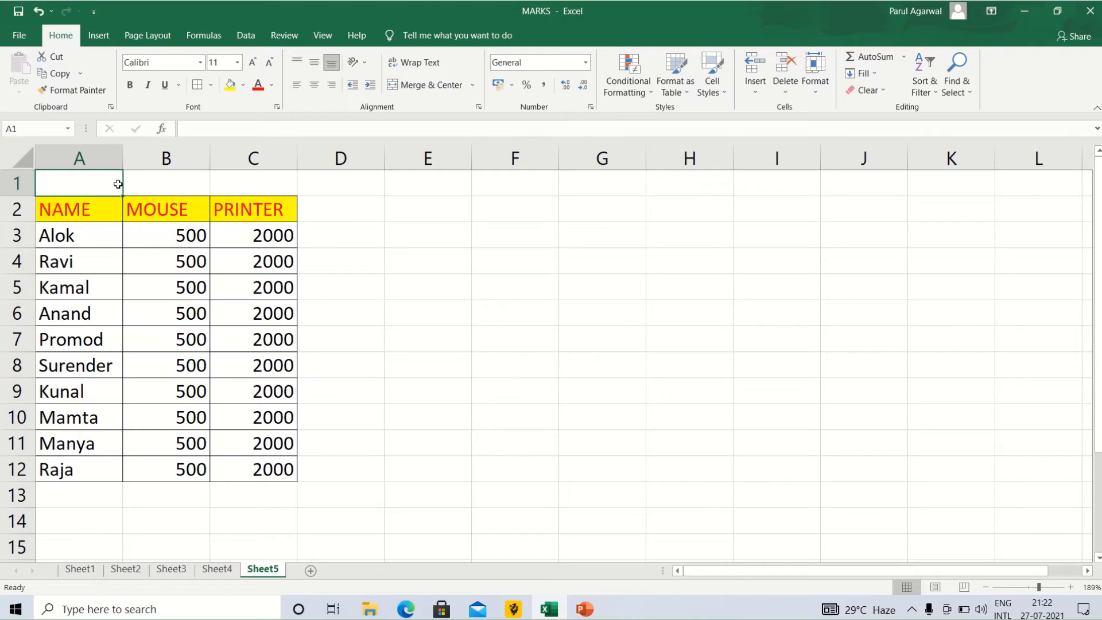
pyautogui.write('PRO')
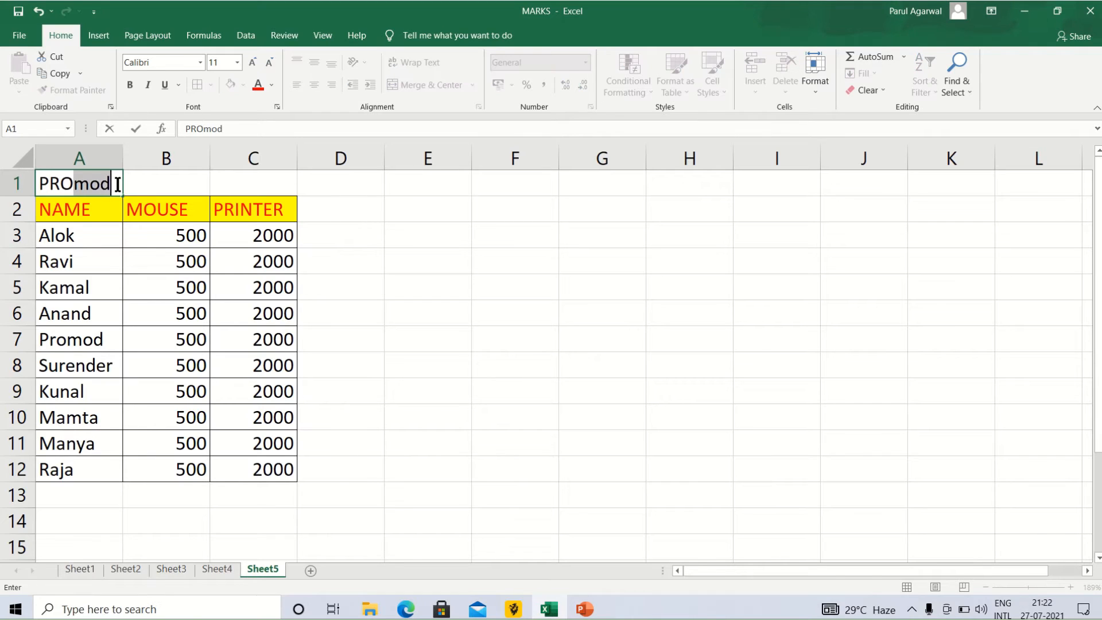
pyautogui.write('DUCT')
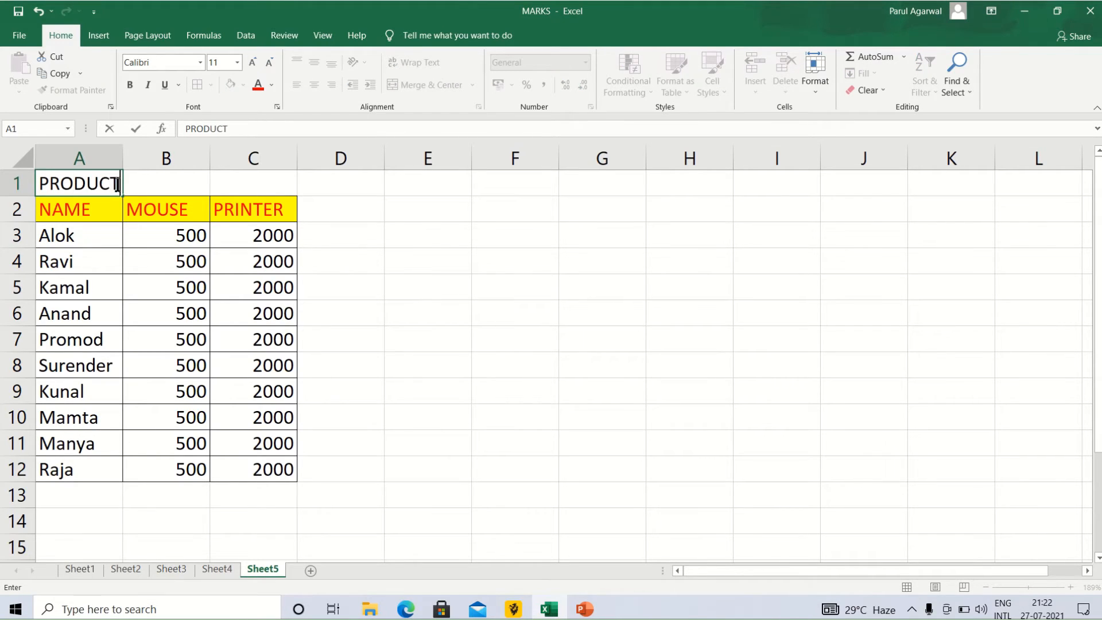
pyautogui.write('S')
pyautogui.press('Return')
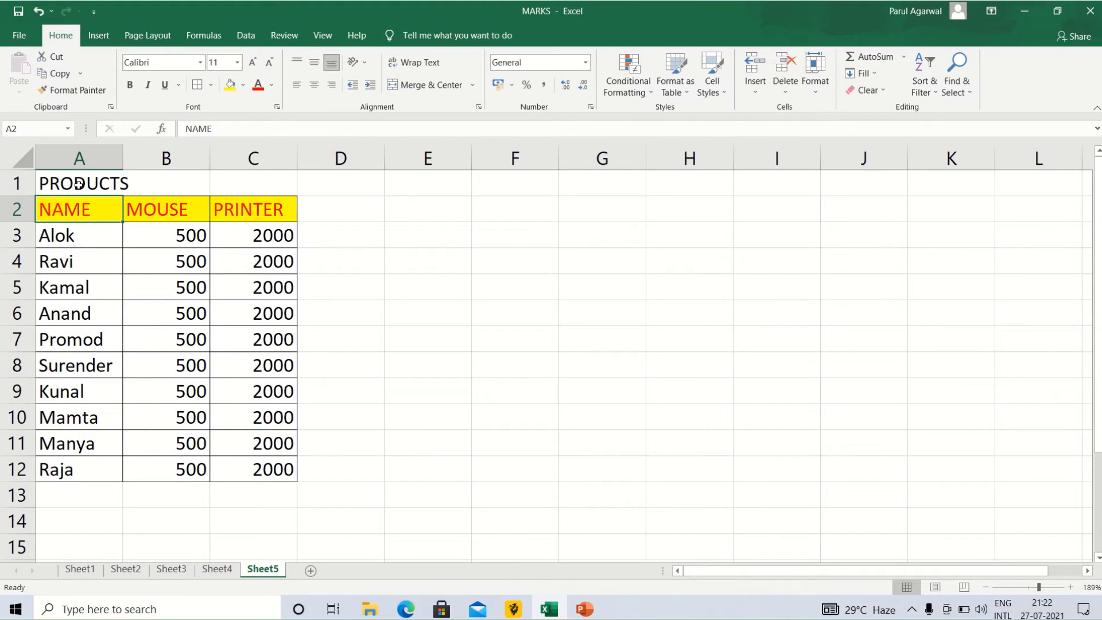
# Merge and center the PRODUCTS title across cells A1:C1.
pyautogui.click(79, 183)
pyautogui.moveTo(79, 184); pyautogui.dragTo(249, 181)
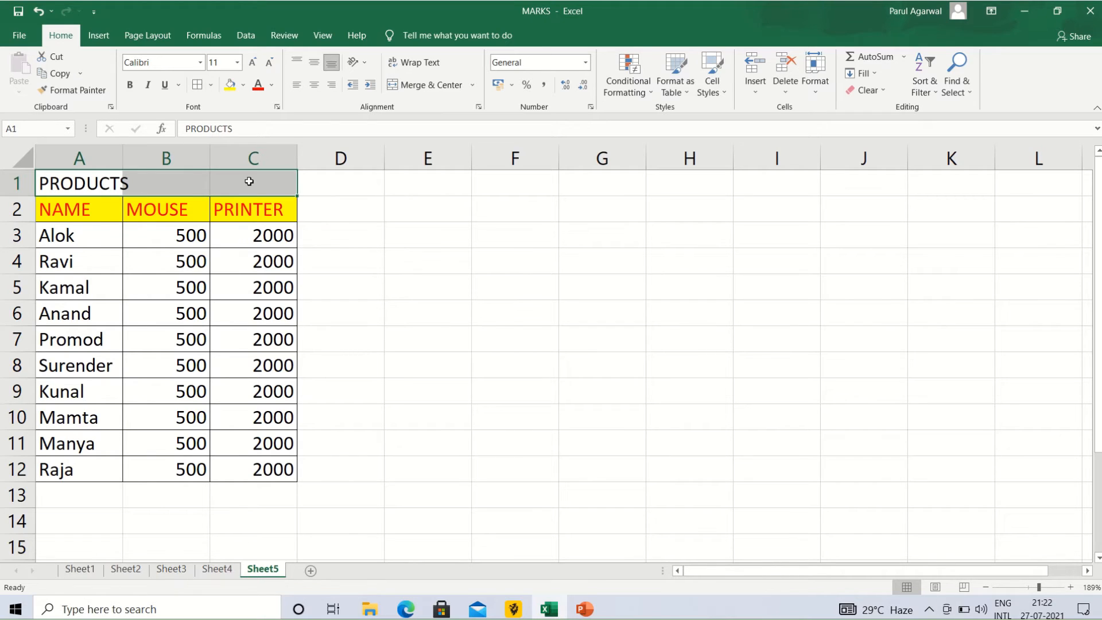
pyautogui.click(434, 84)
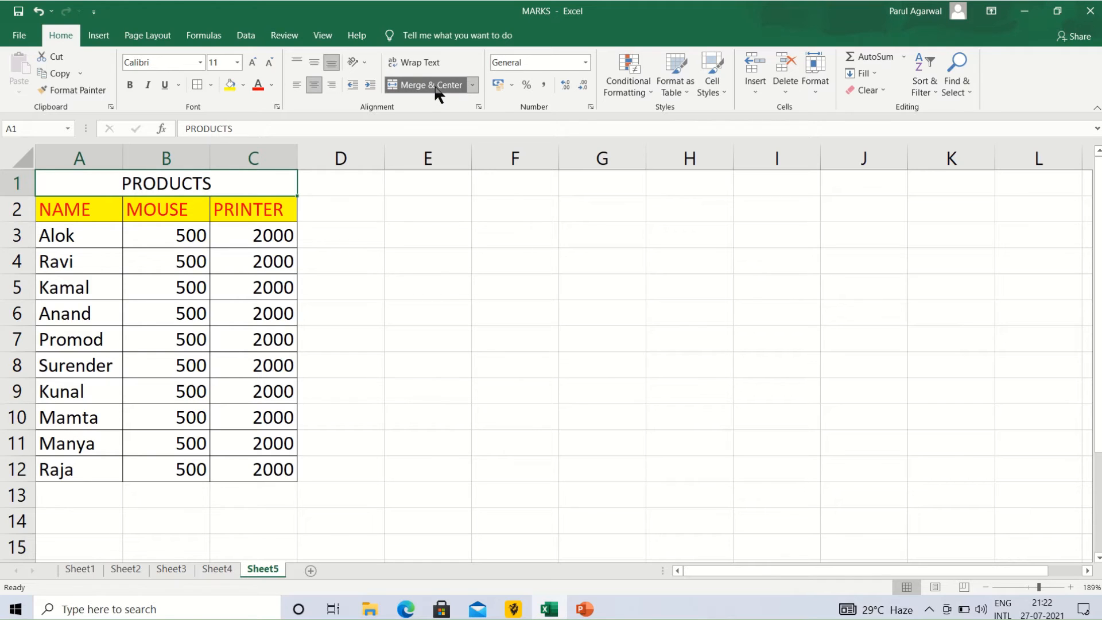
# Give the merged PRODUCTS title a white font colour and a red fill.
pyautogui.click(260, 86)
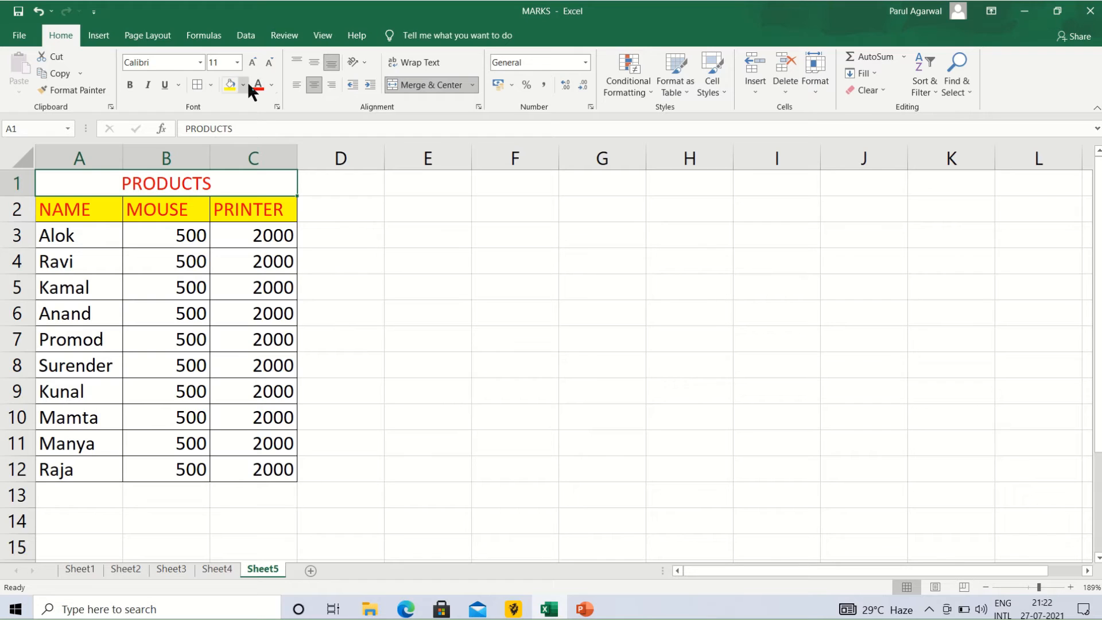
pyautogui.click(271, 85)
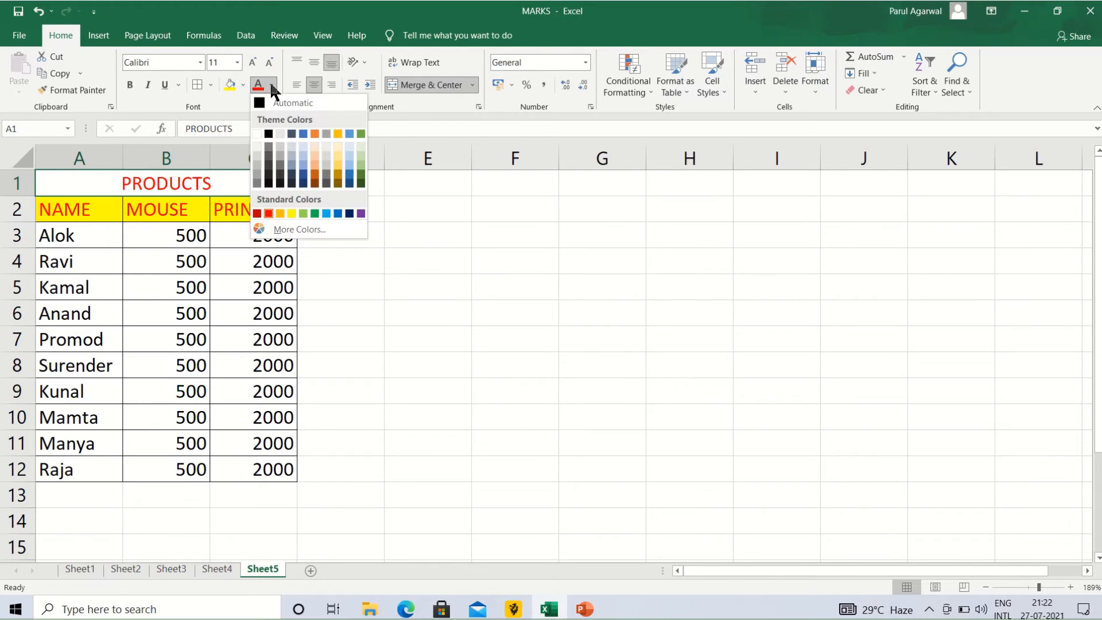
pyautogui.click(255, 134)
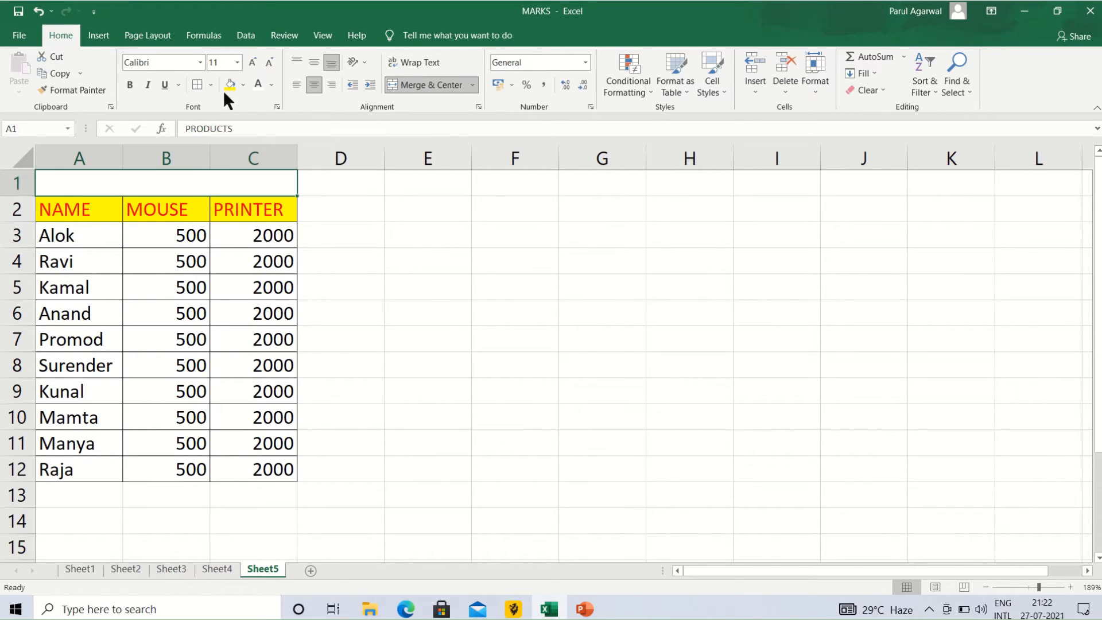
pyautogui.click(243, 85)
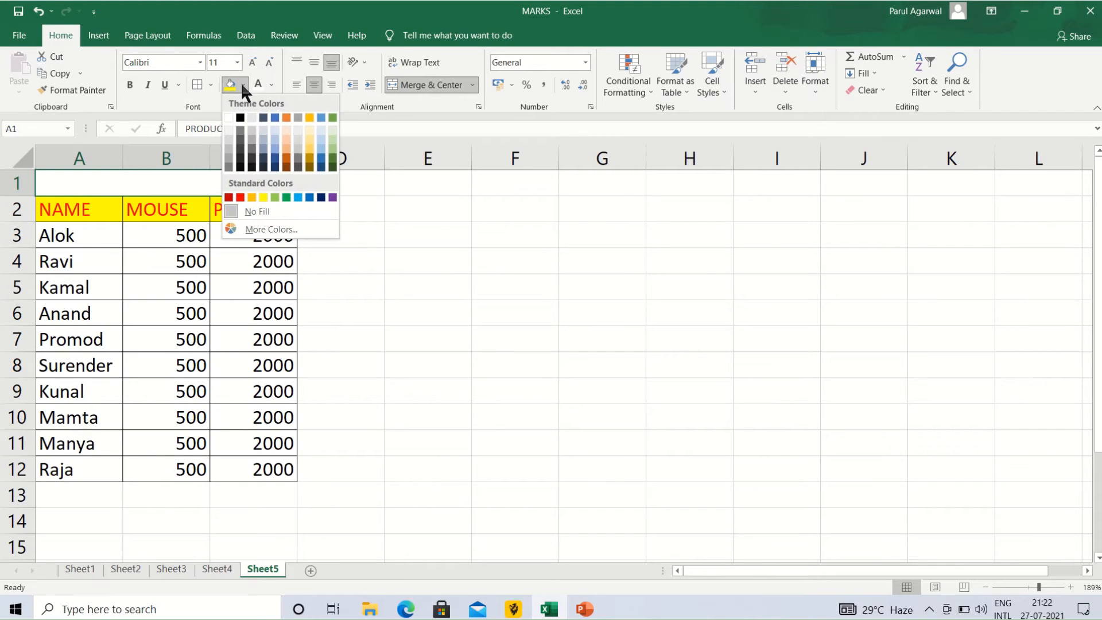
pyautogui.click(240, 196)
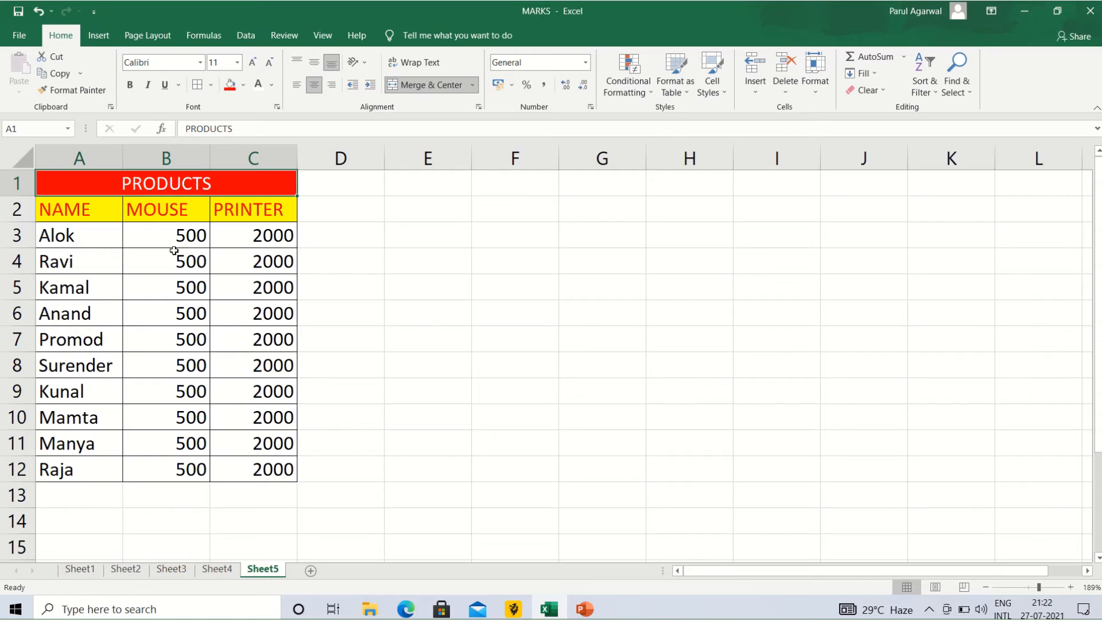
# Format the mouse prices in B3:B12 as Currency with three decimal places.
pyautogui.moveTo(184, 232); pyautogui.dragTo(177, 460)
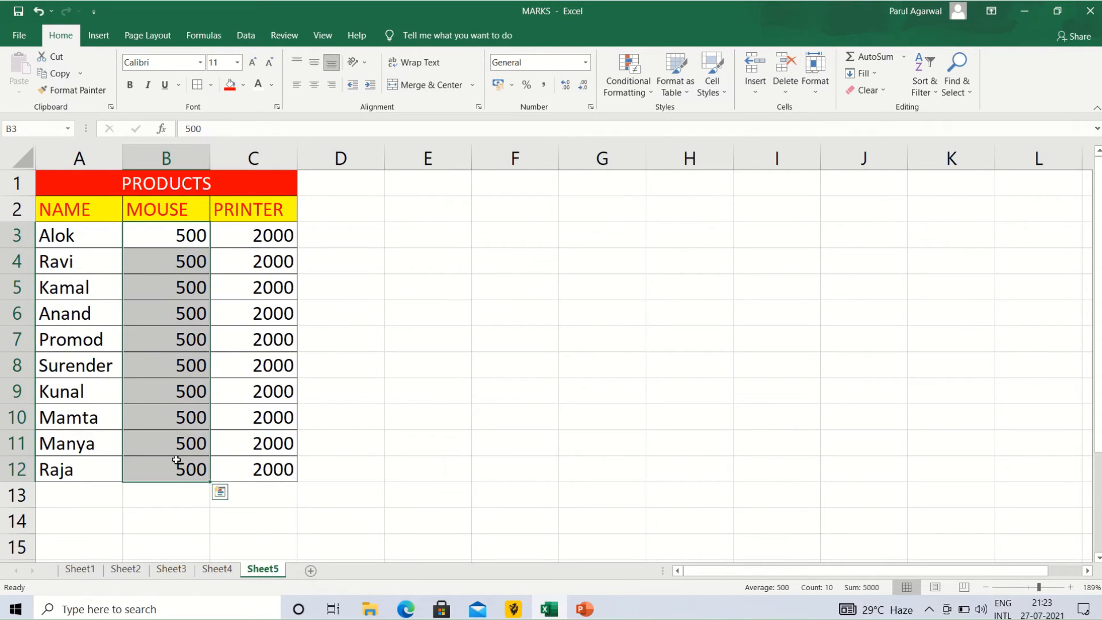
pyautogui.click(586, 63)
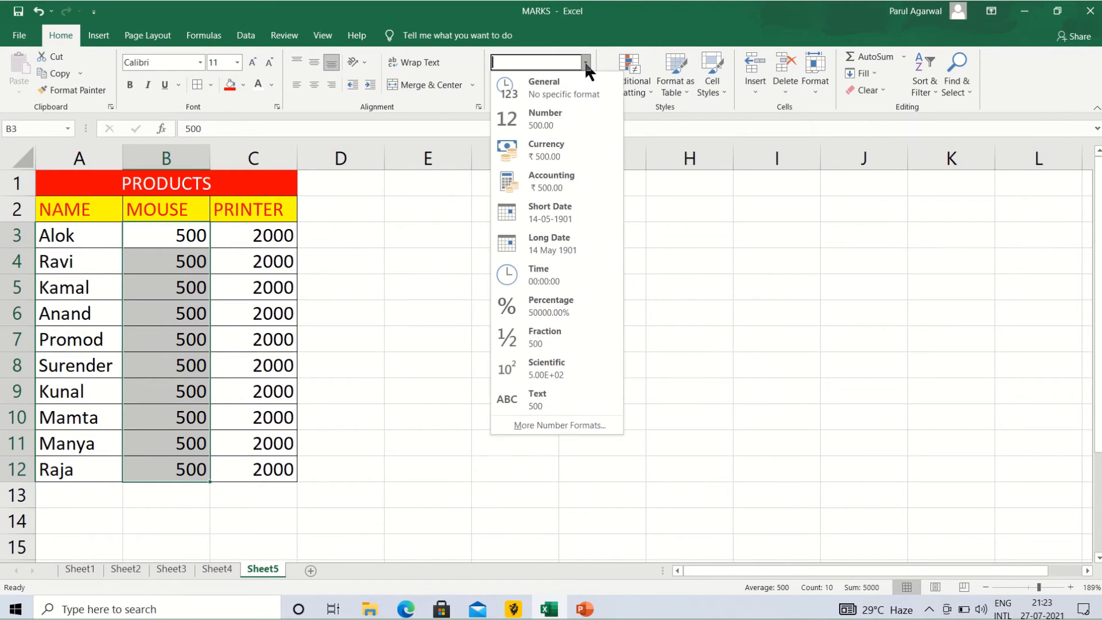
pyautogui.click(568, 156)
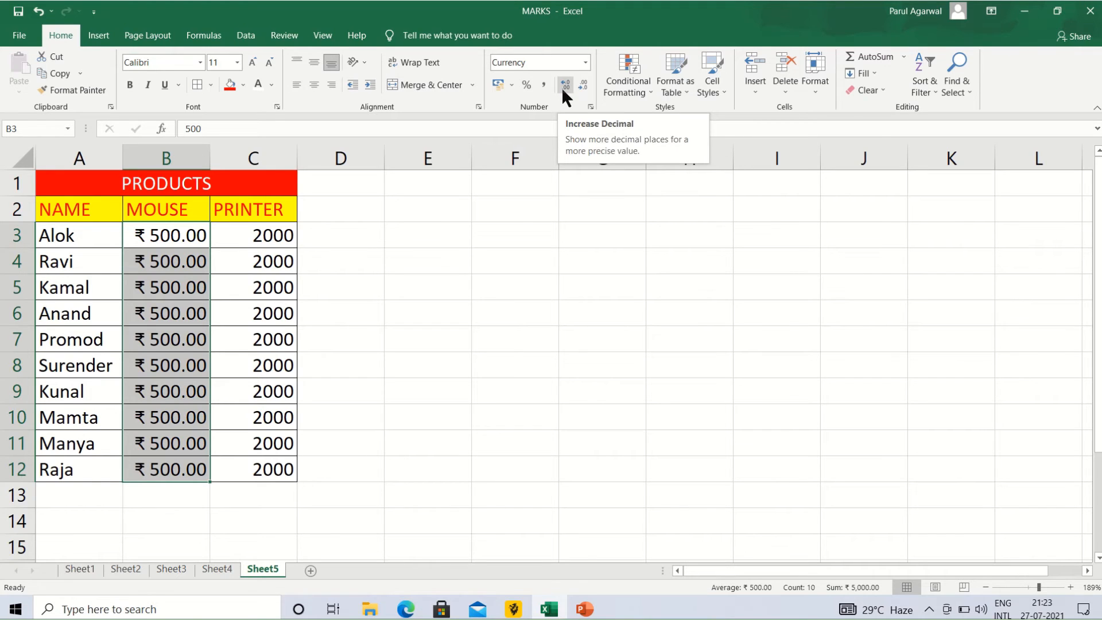
pyautogui.click(562, 89)
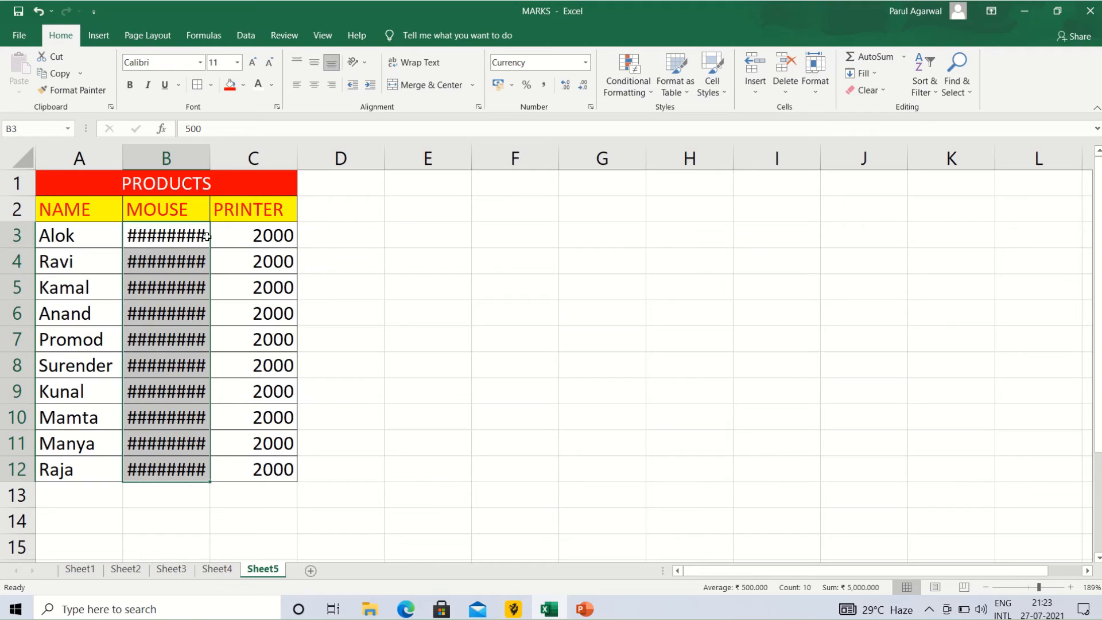
# Widen column B enough to fit the mouse prices with their currency symbol and decimals.
pyautogui.click(193, 151)
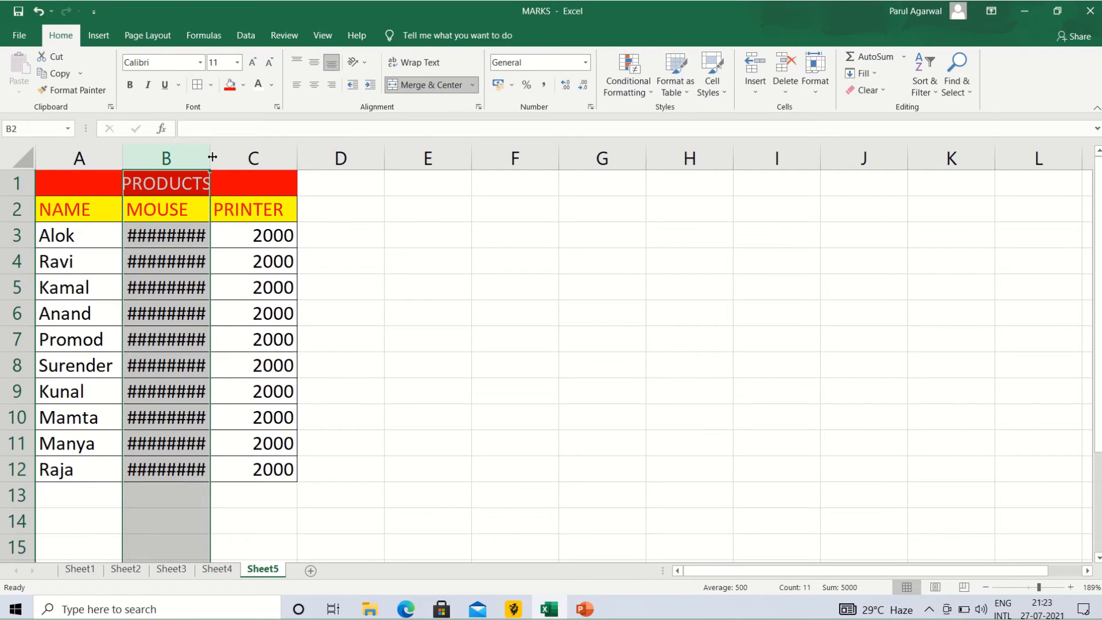
pyautogui.moveTo(212, 156); pyautogui.dragTo(256, 155)
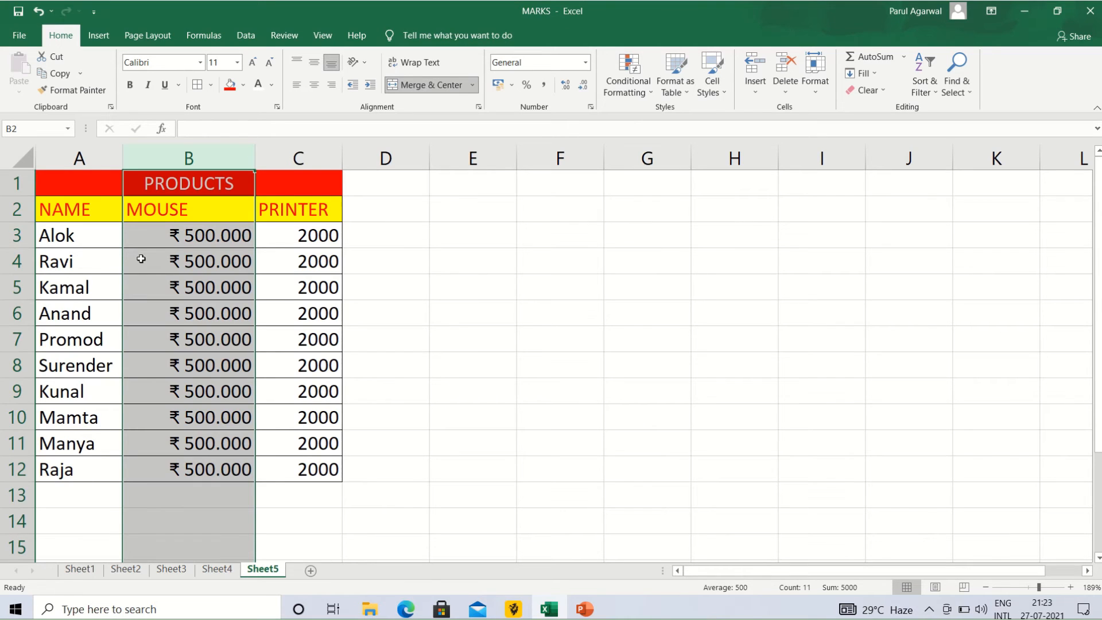
pyautogui.click(174, 238)
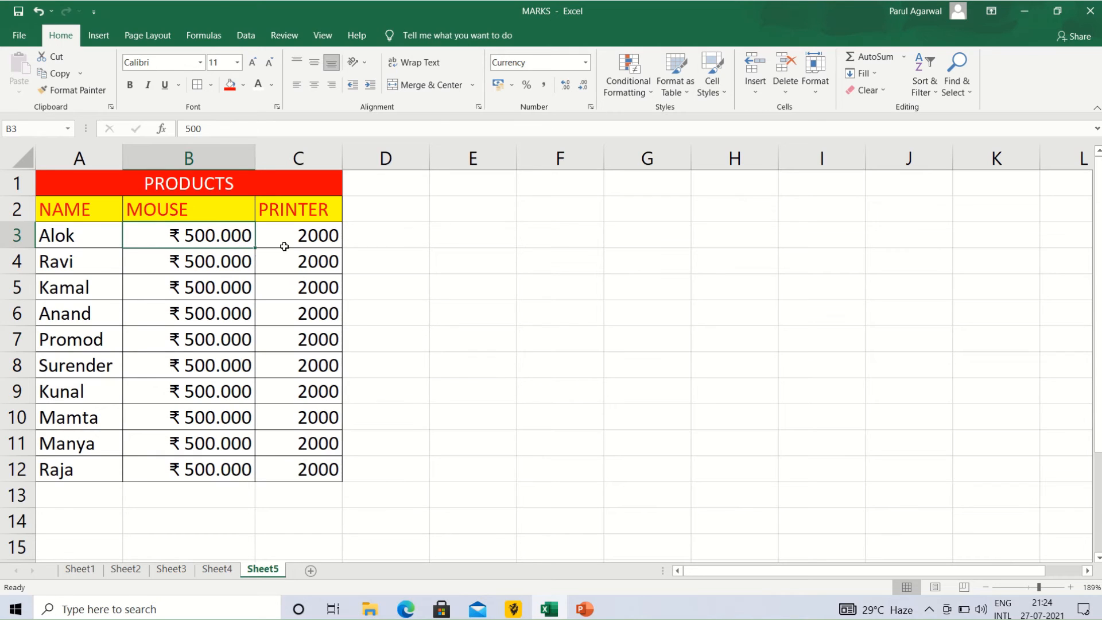
# Format the first printer price in C3 as Currency and adjust it to one decimal place.
pyautogui.click(304, 235)
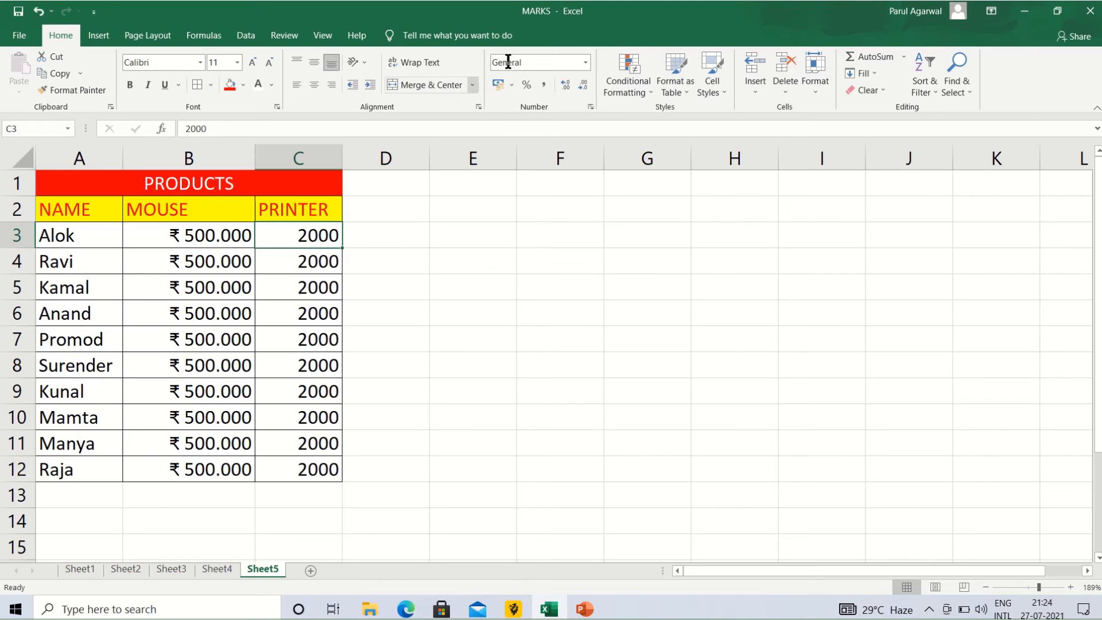
pyautogui.click(586, 64)
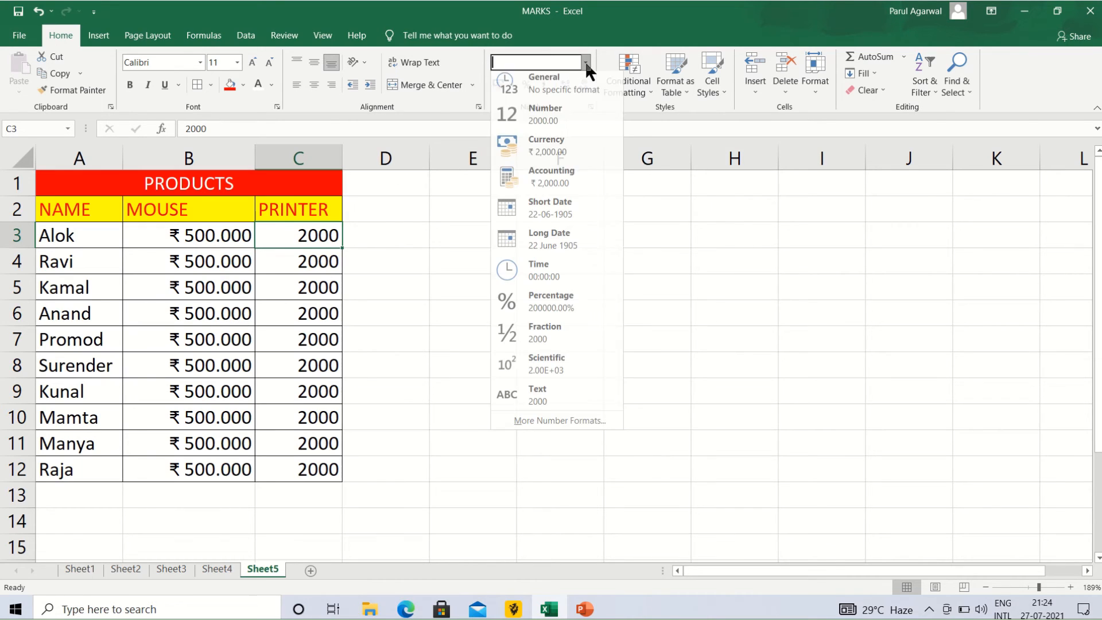
pyautogui.click(543, 156)
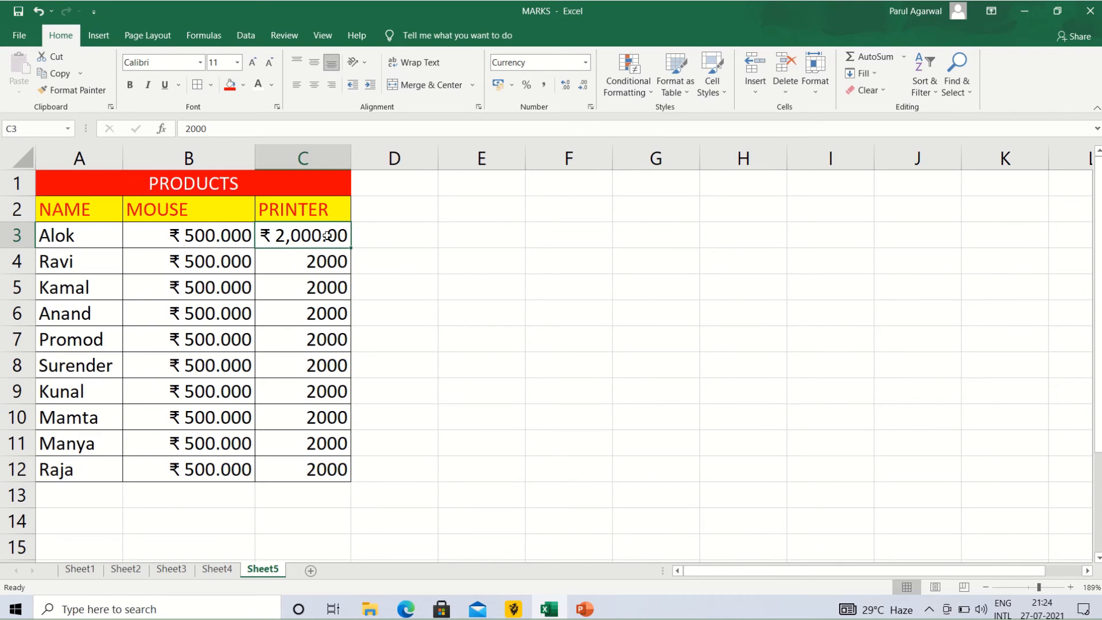
pyautogui.click(566, 84)
pyautogui.click(567, 85)
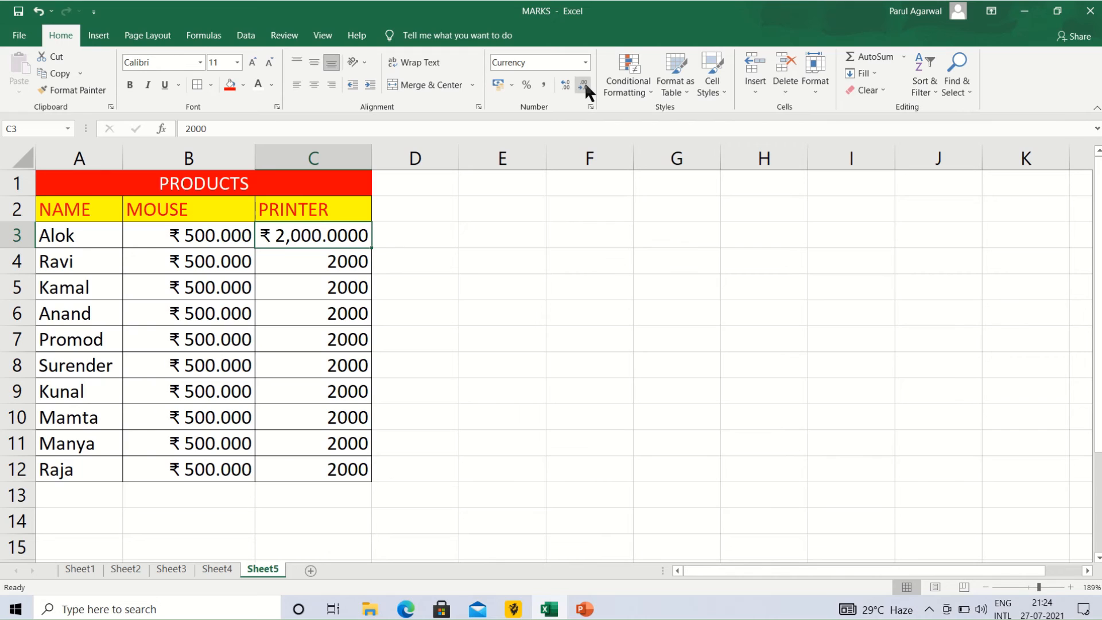
pyautogui.click(585, 84)
pyautogui.click(584, 84)
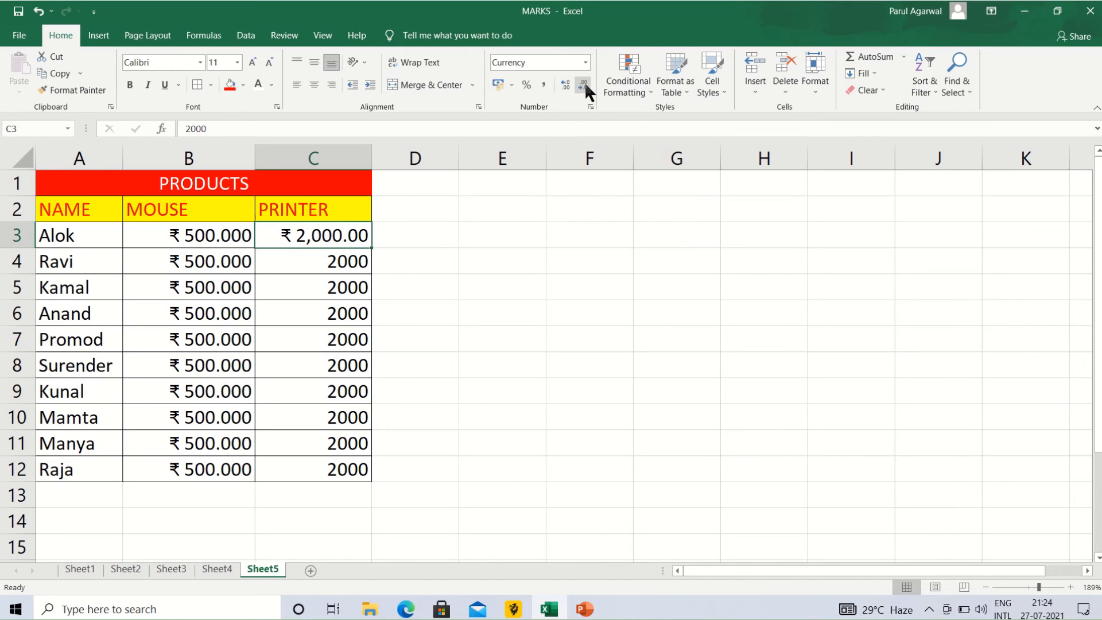
pyautogui.click(585, 85)
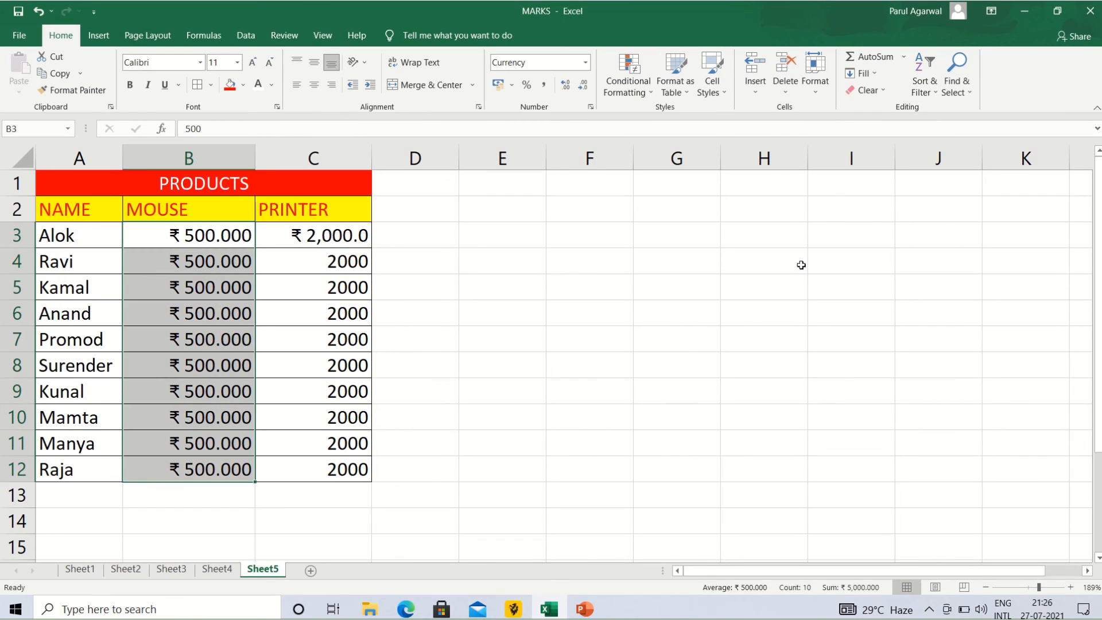
# Format the remaining printer prices in C4:C12 as Currency with 5 decimal places and red negative numbers without a minus sign.
pyautogui.click(332, 262)
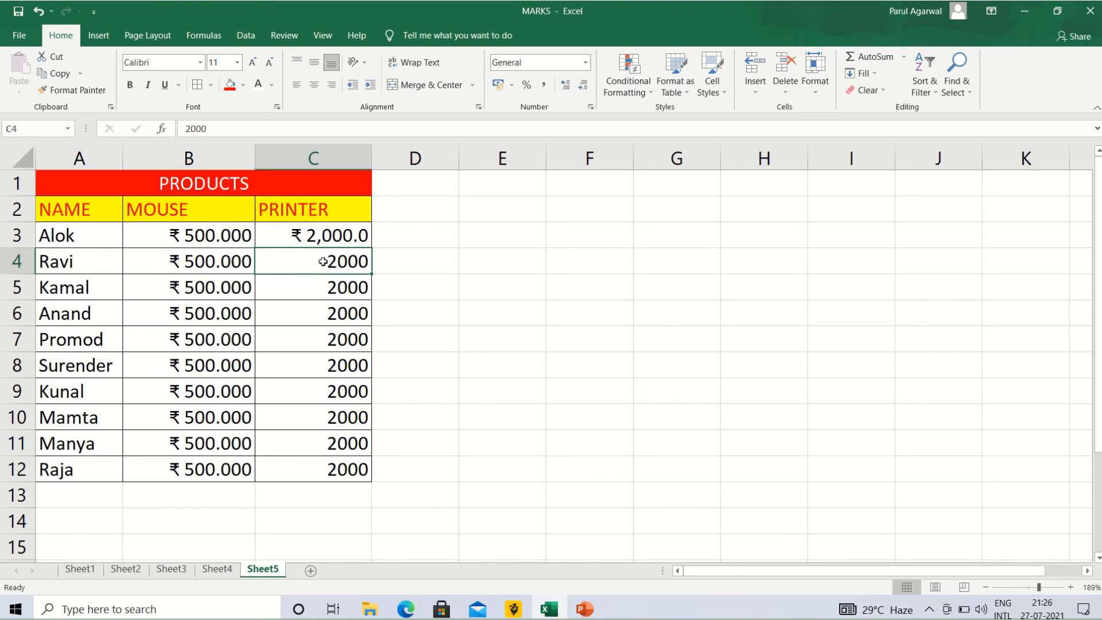
pyautogui.moveTo(332, 262); pyautogui.dragTo(323, 470)
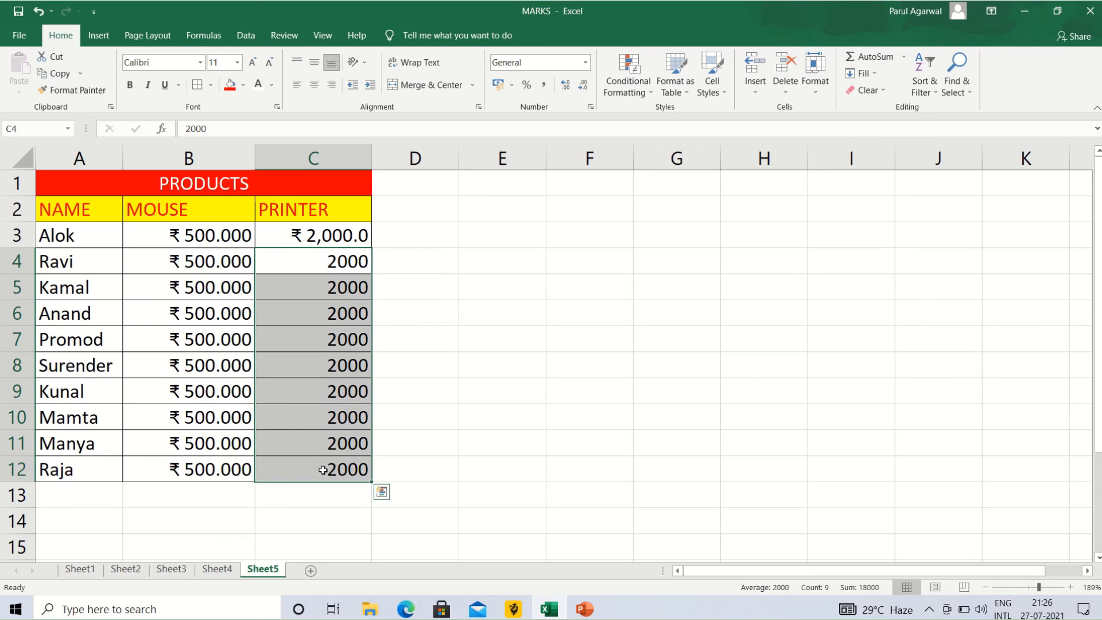
pyautogui.click(585, 64)
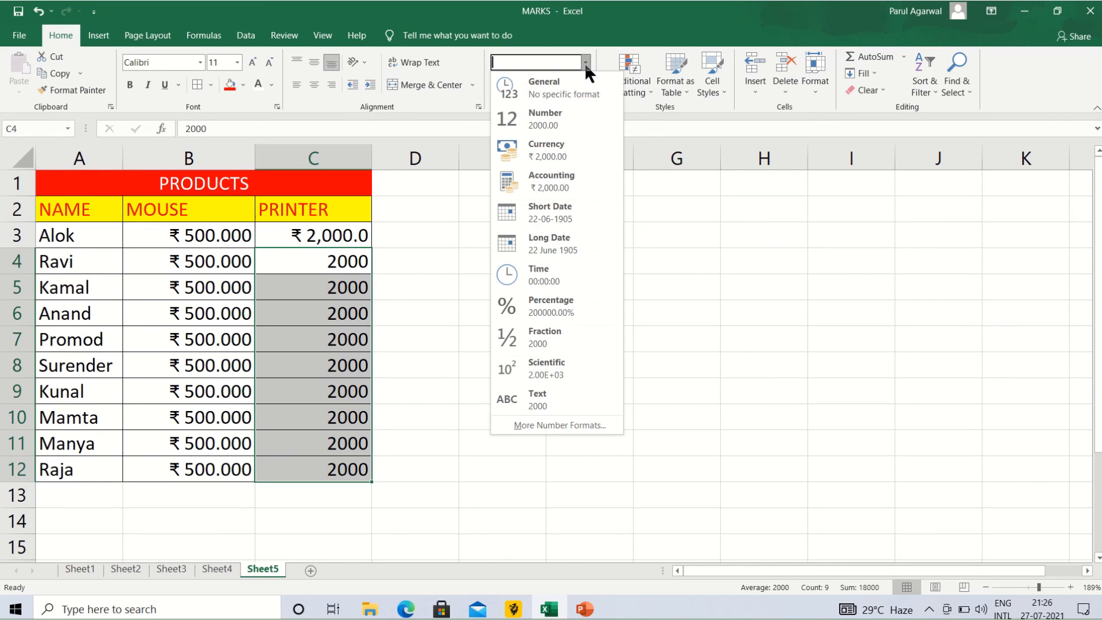
pyautogui.click(545, 425)
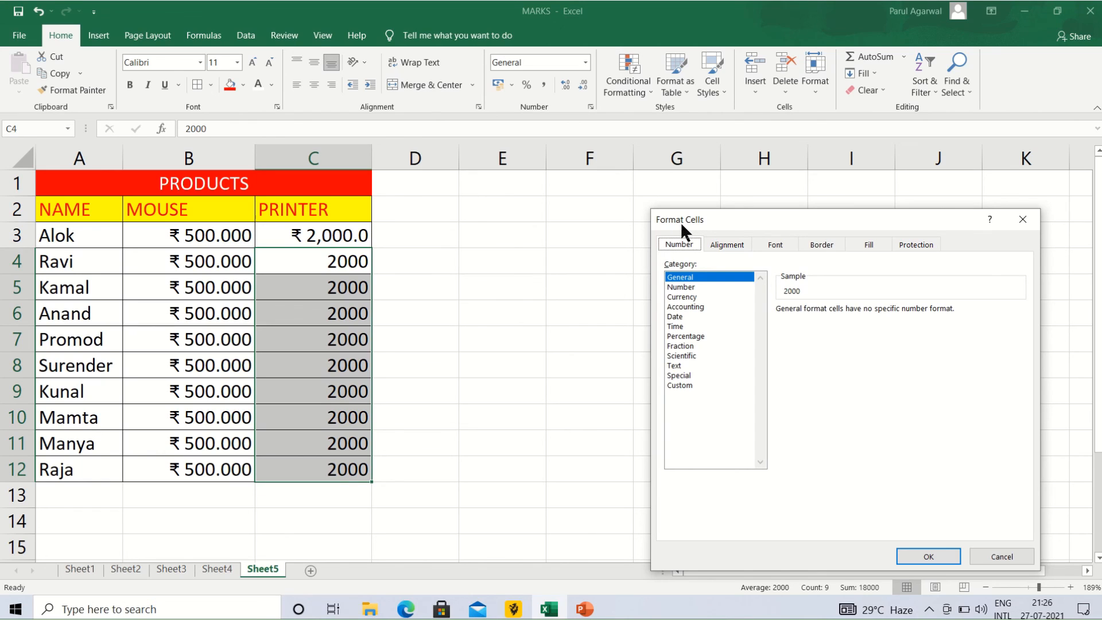
pyautogui.click(680, 299)
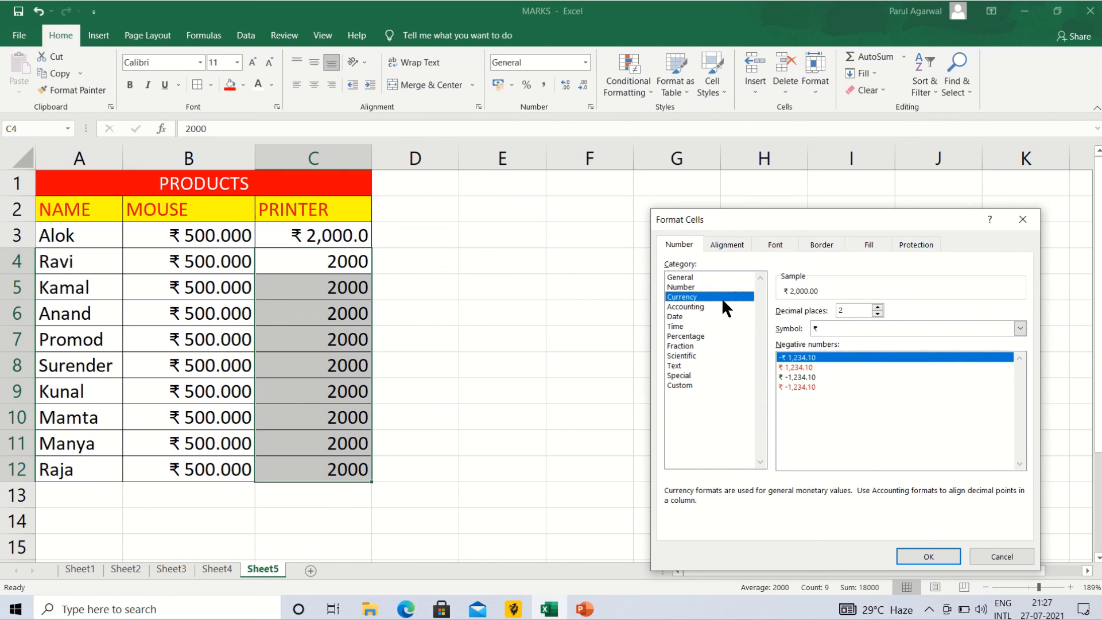
pyautogui.click(880, 305)
pyautogui.click(881, 305)
pyautogui.click(881, 305)
pyautogui.click(804, 367)
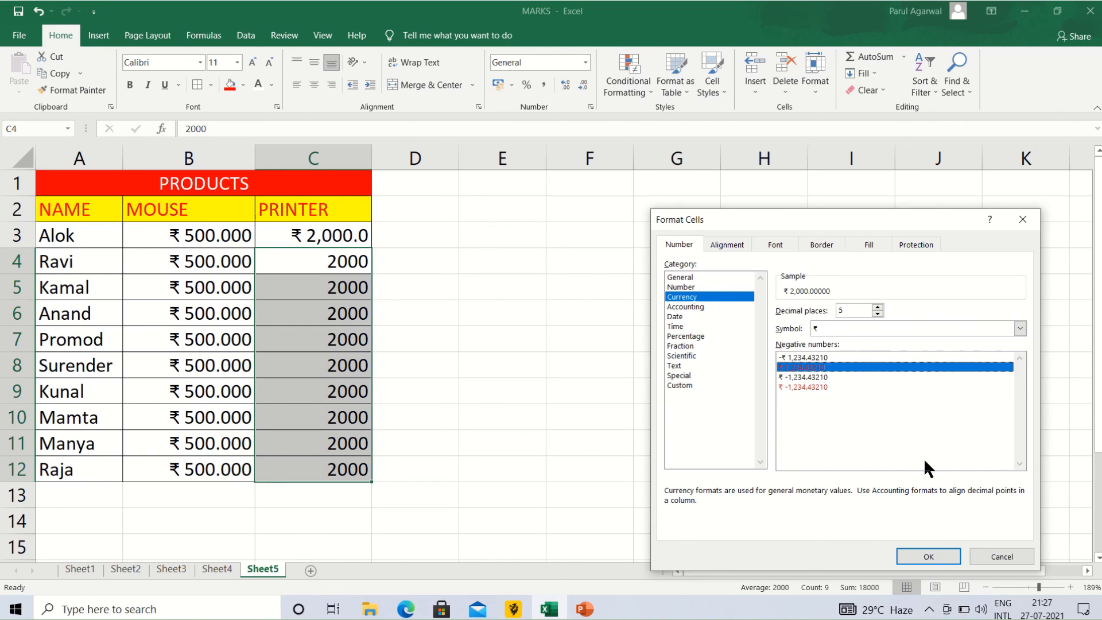
pyautogui.click(928, 556)
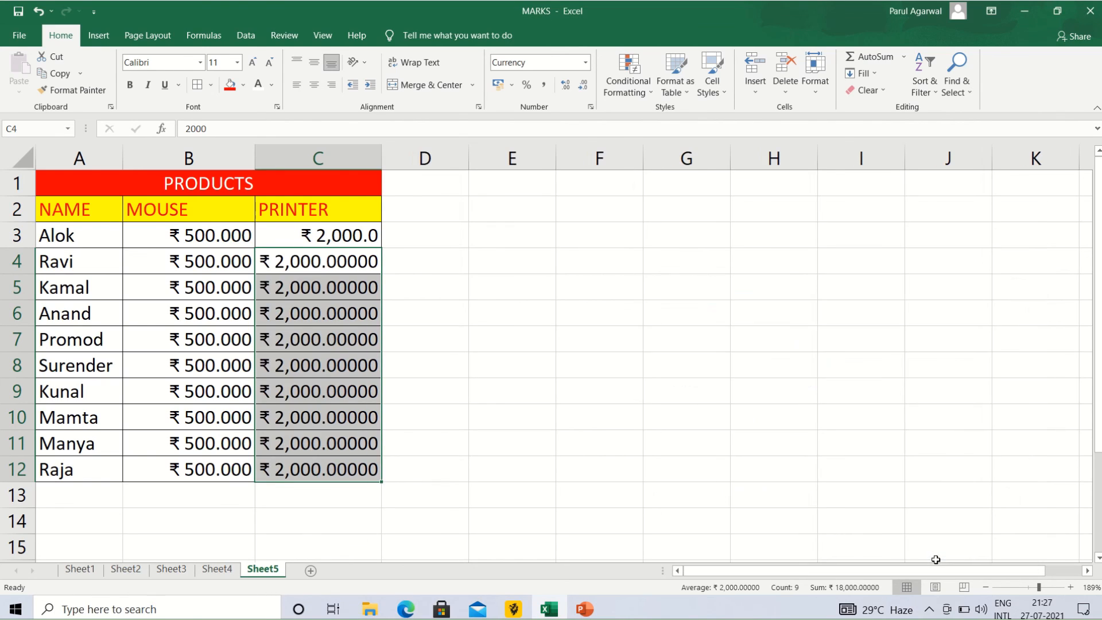